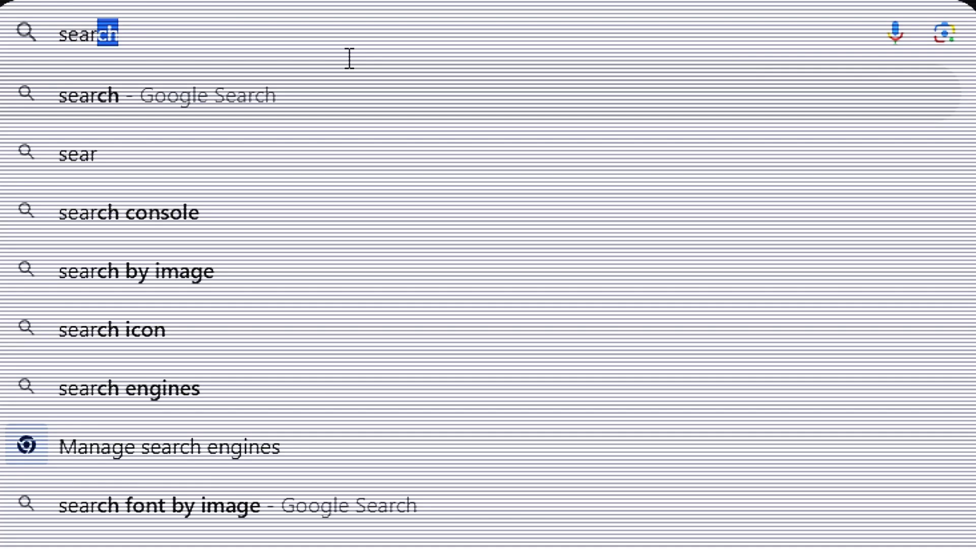
Step: Search for the Claude desktop app and open the claude.ai download page with its macOS, Windows and arm64 versions
type("ch")
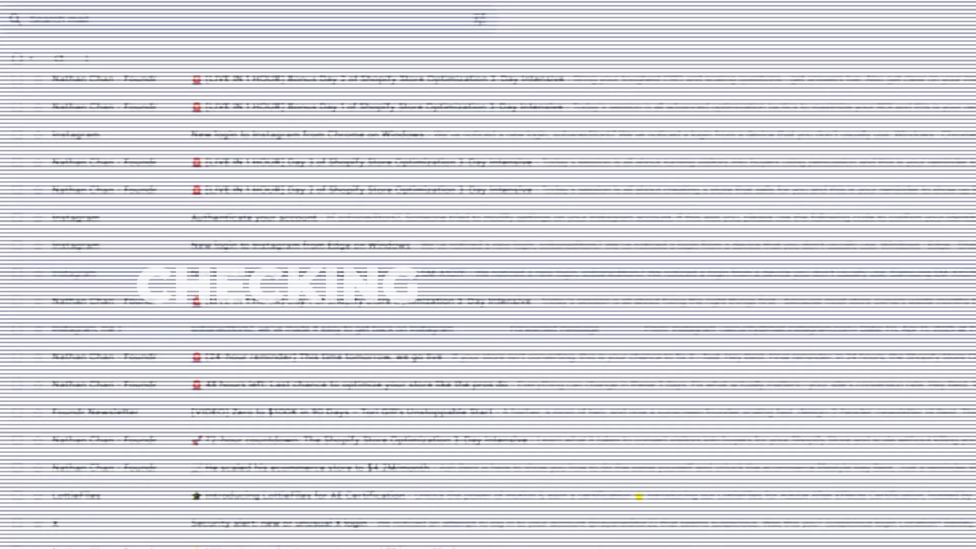
scroll(579, 456, "down", 5)
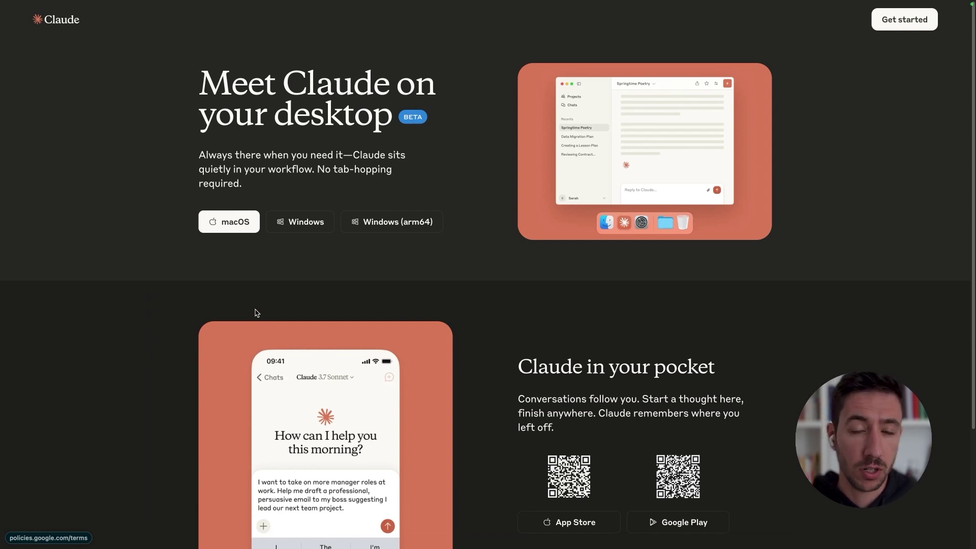
Step: Highlight the 'Meet Claude on your desktop' heading, then review the Node.js page's 'Run JavaScript Everywhere' heading
triple_click(270, 61)
left_click(434, 168)
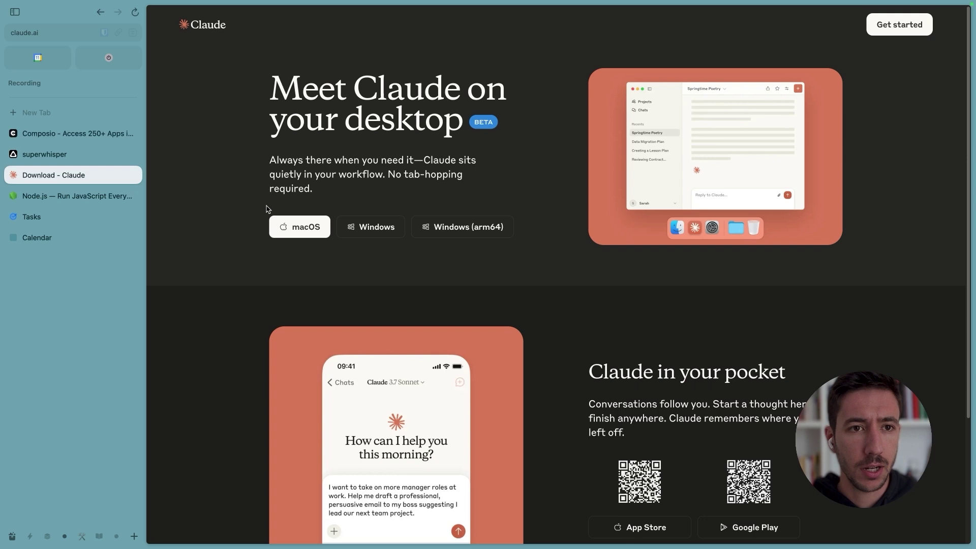
key("super+s")
left_click(32, 196)
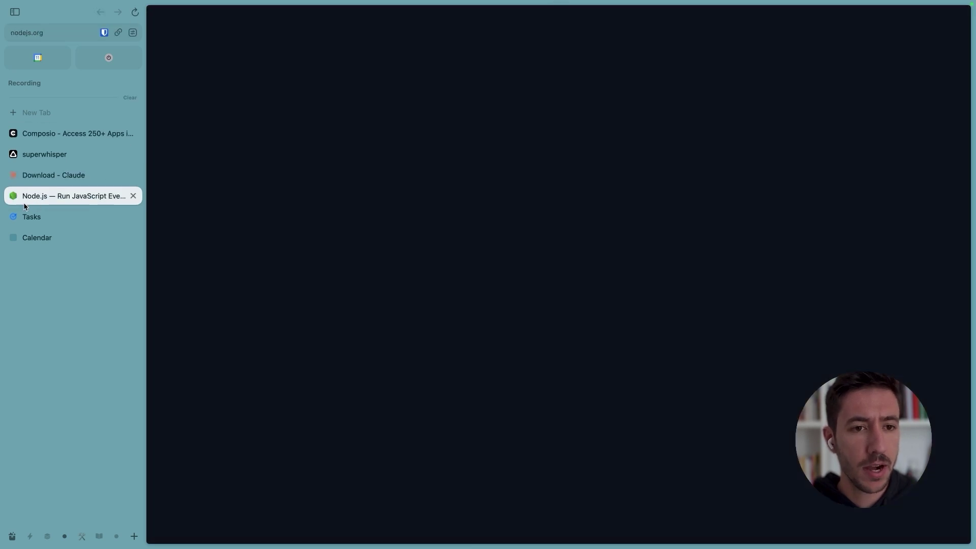
left_click_drag(208, 196, 357, 231)
left_click(362, 232)
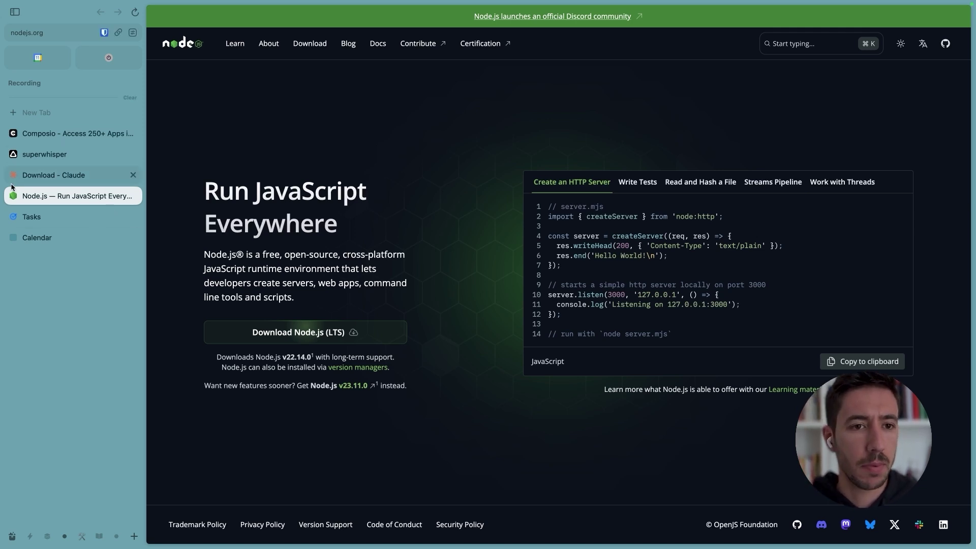
Step: Switch between the Claude download and Node.js pages, then move on to the superwhisper page
left_click(128, 175)
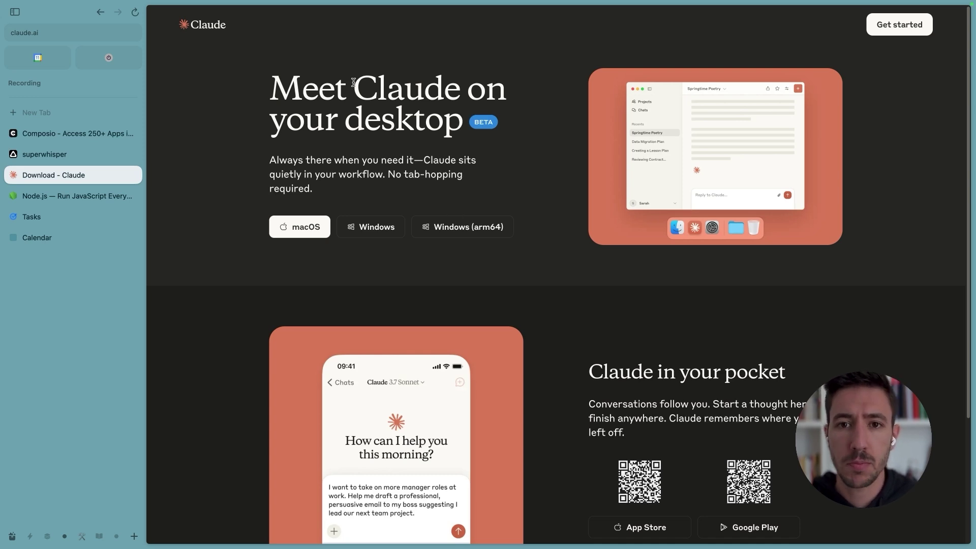
left_click_drag(354, 83, 463, 121)
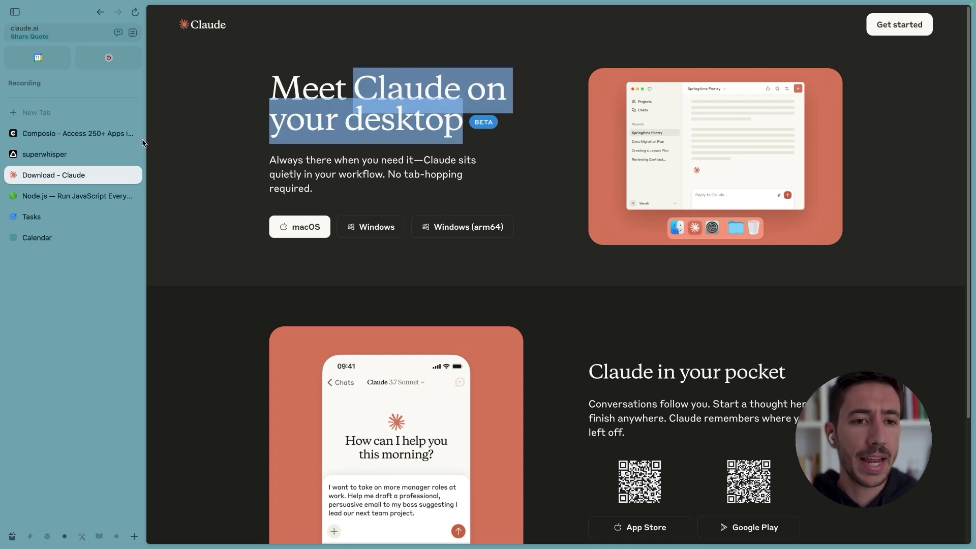
key("ctrl+Tab")
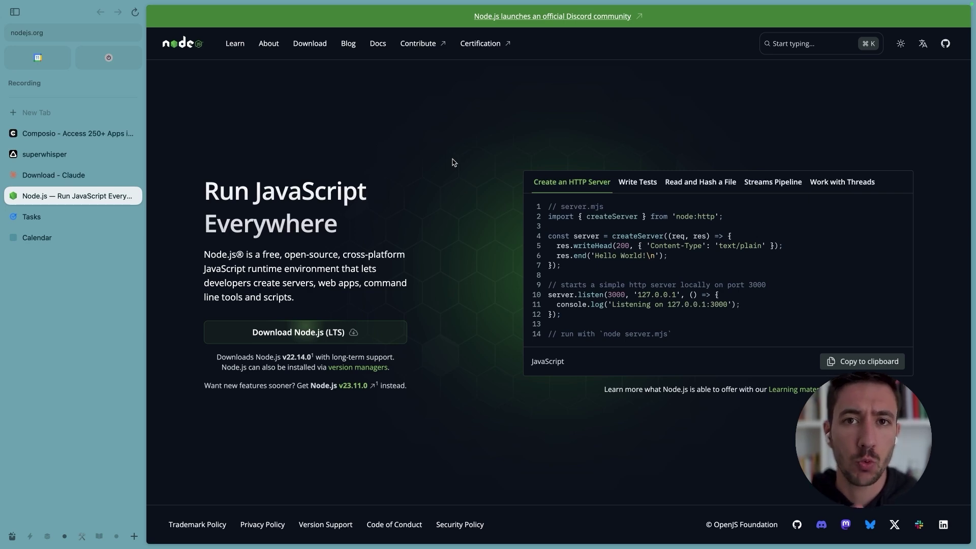
left_click(69, 177)
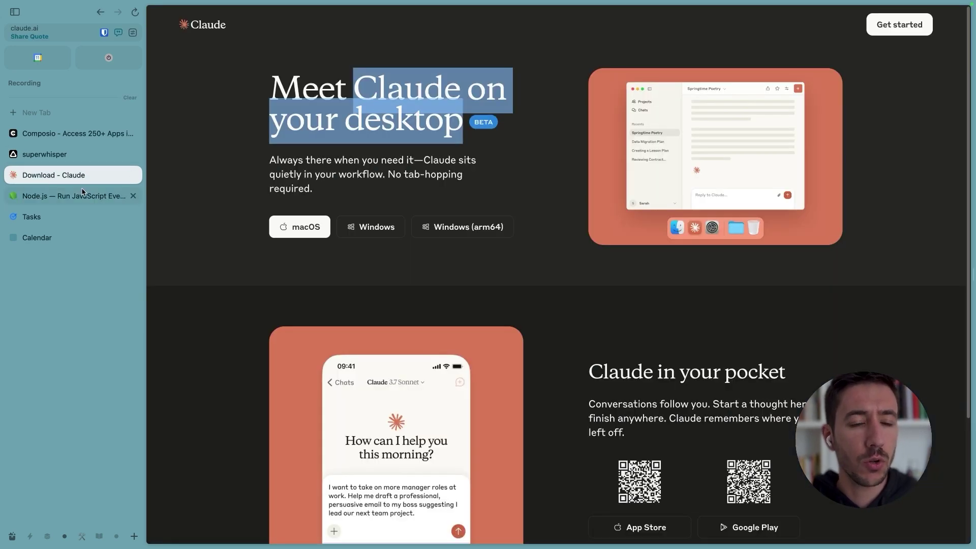
key("super+alt+Up")
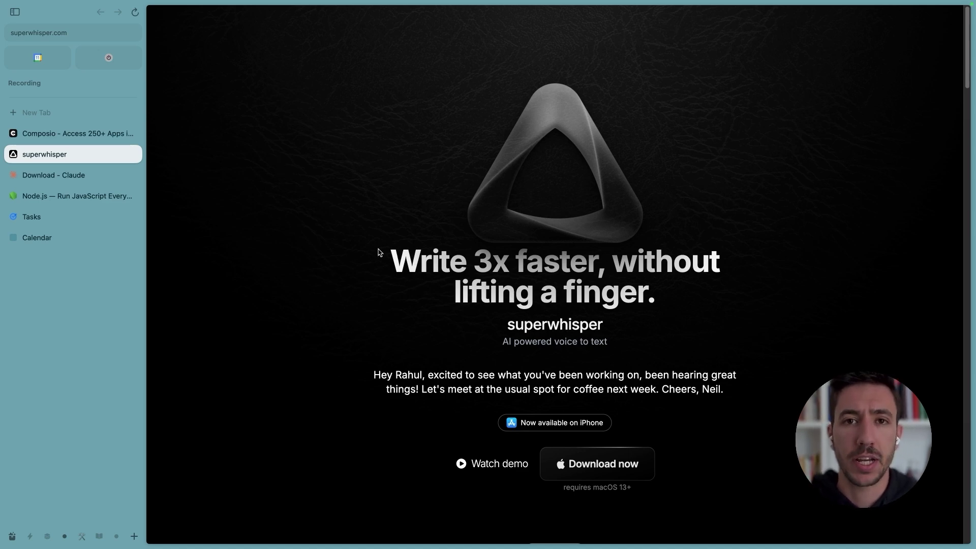
Step: In Claude Desktop Settings > Developer, use Edit Config to reveal claude_desktop_config.json in Finder
key("super+Tab")
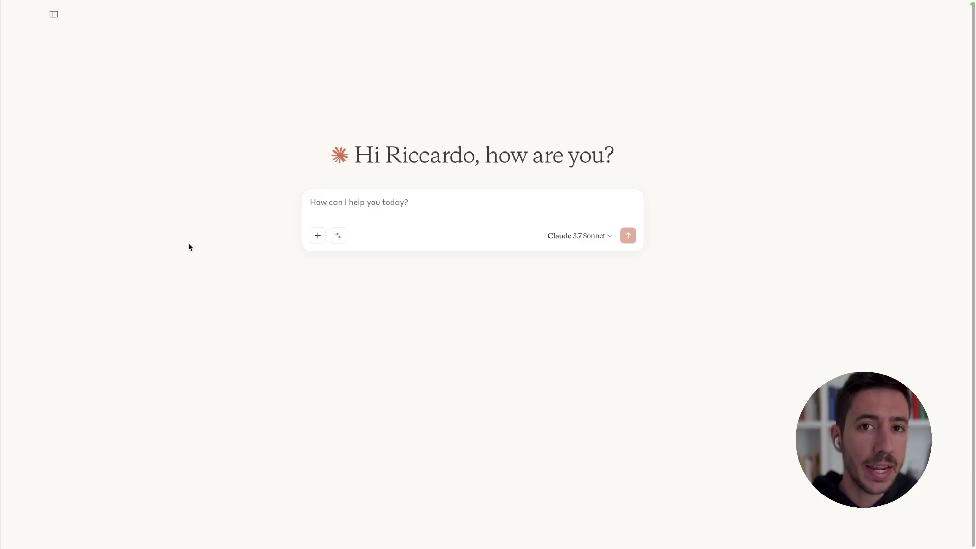
mouse_move(229, 2)
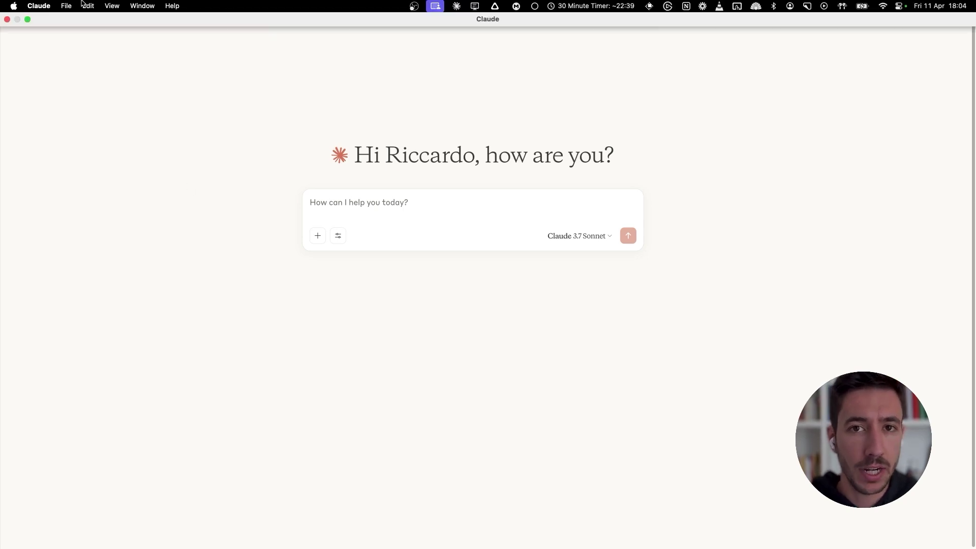
left_click(38, 5)
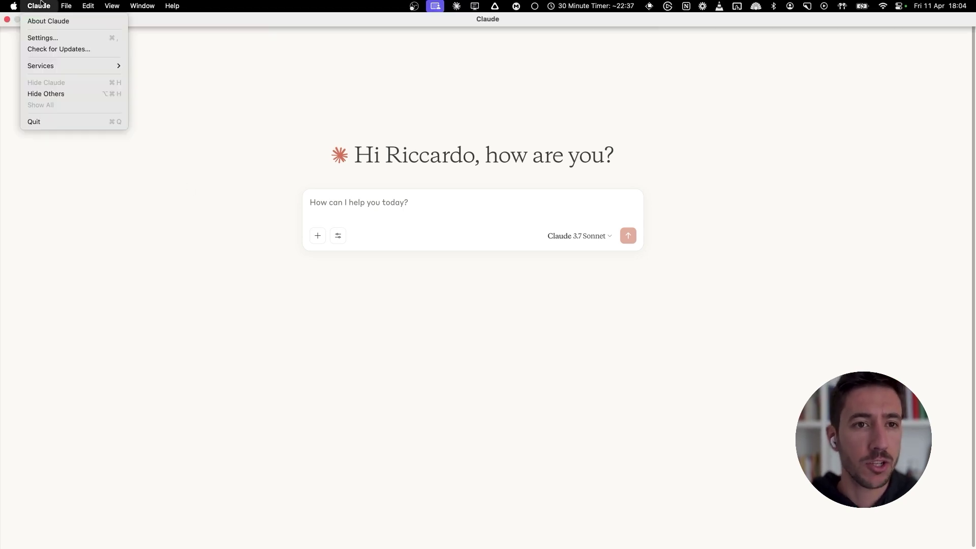
left_click(41, 39)
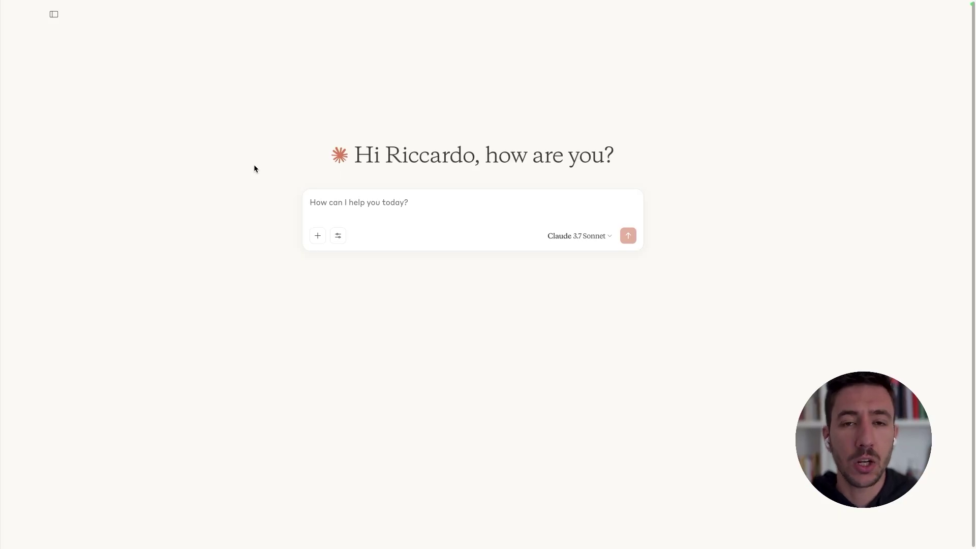
left_click(38, 5)
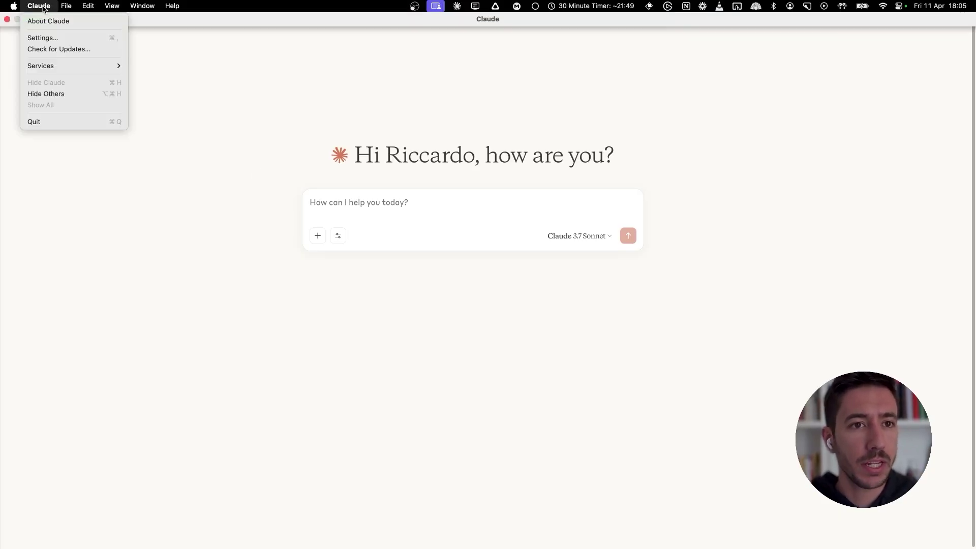
left_click(38, 37)
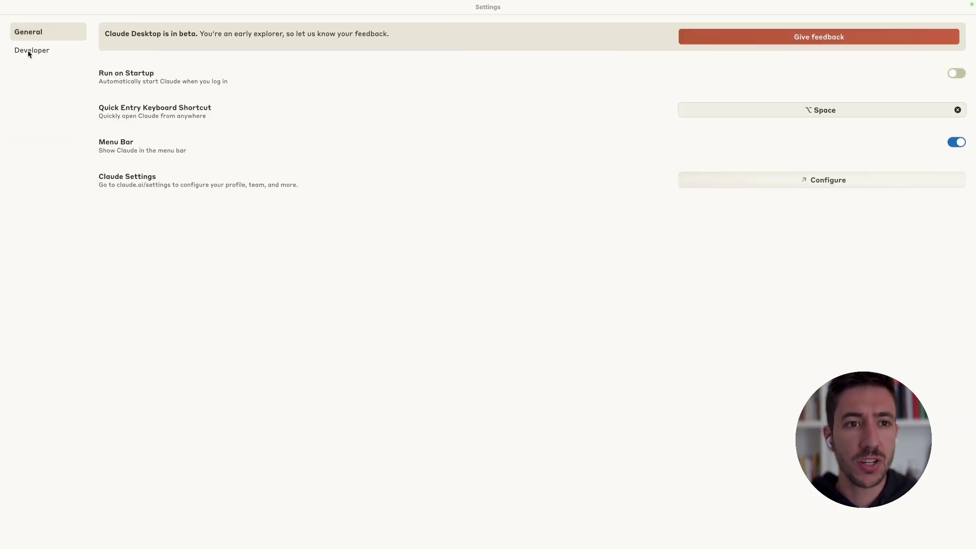
left_click(29, 51)
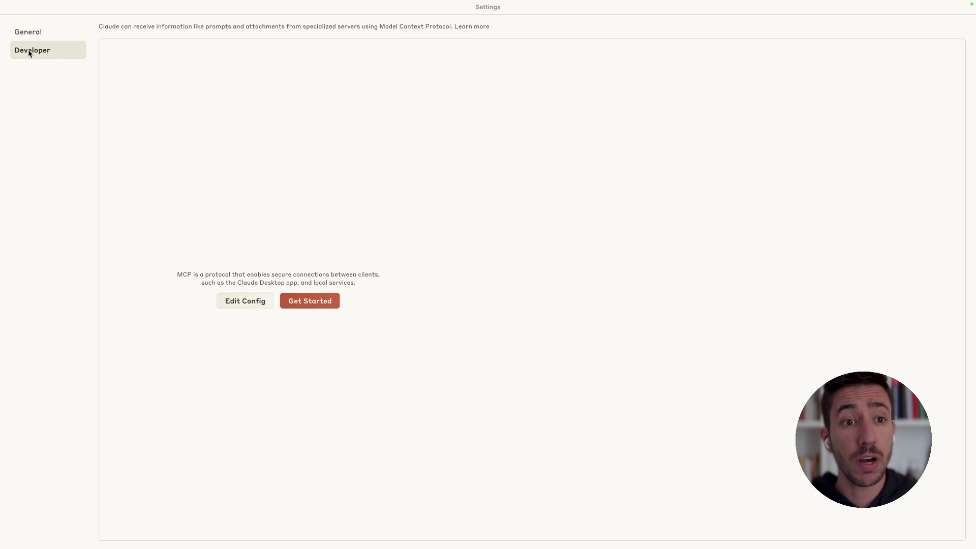
left_click(248, 303)
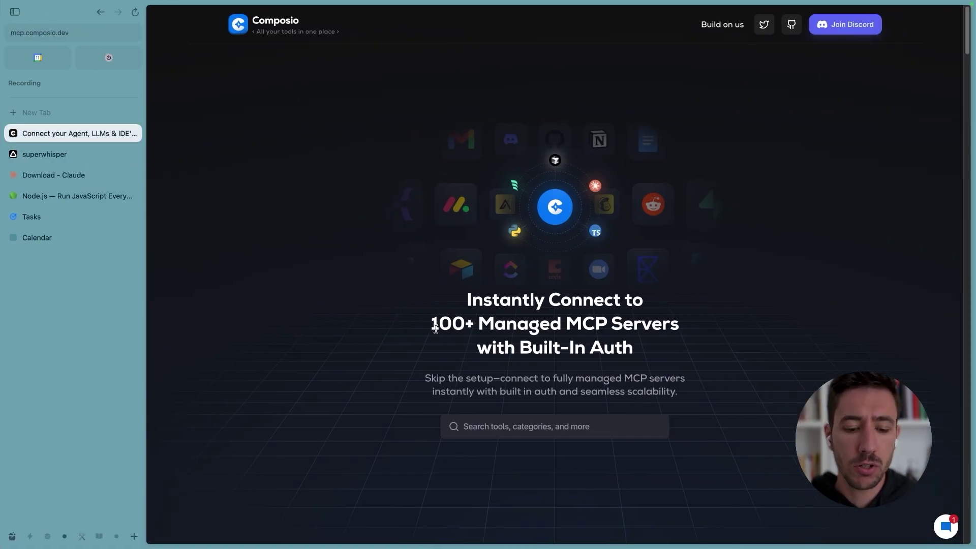
Step: Hide the Arc tab sidebar and browse the Composio apps list
key("super+s")
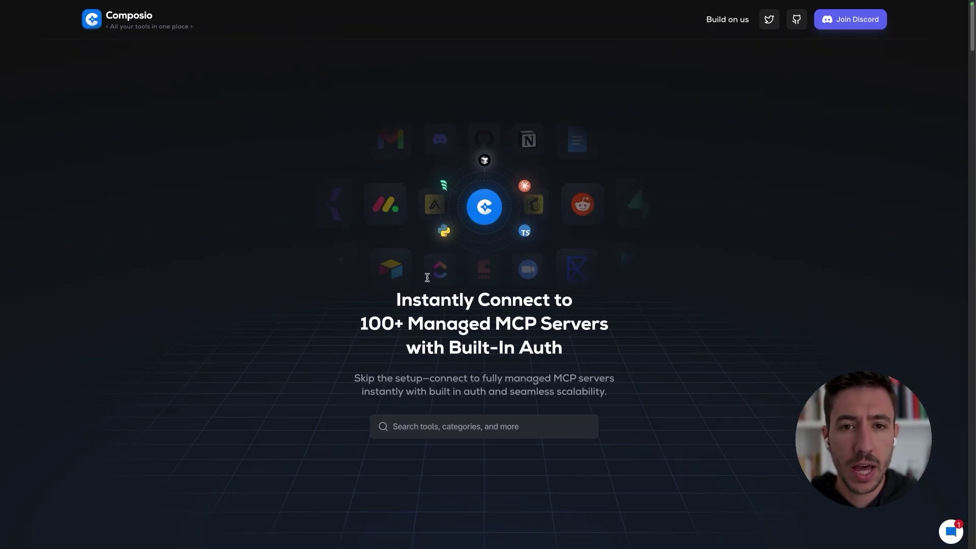
key("super+s")
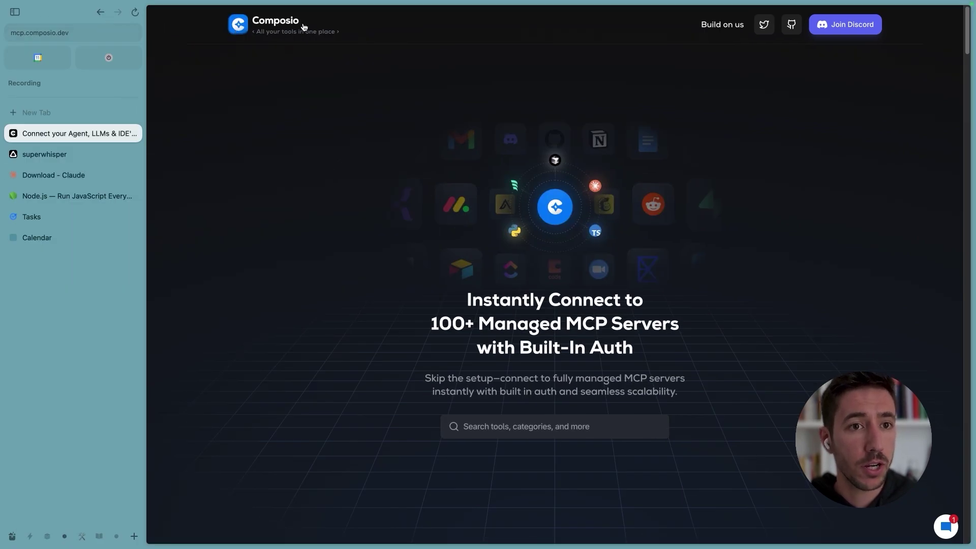
key("super+s")
scroll(336, 270, "down", 5)
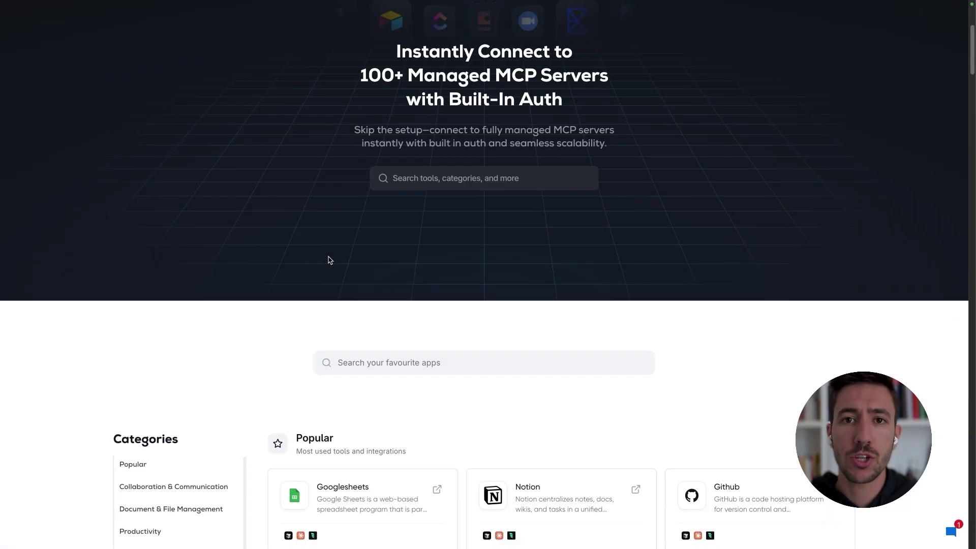
scroll(320, 270, "up", 2)
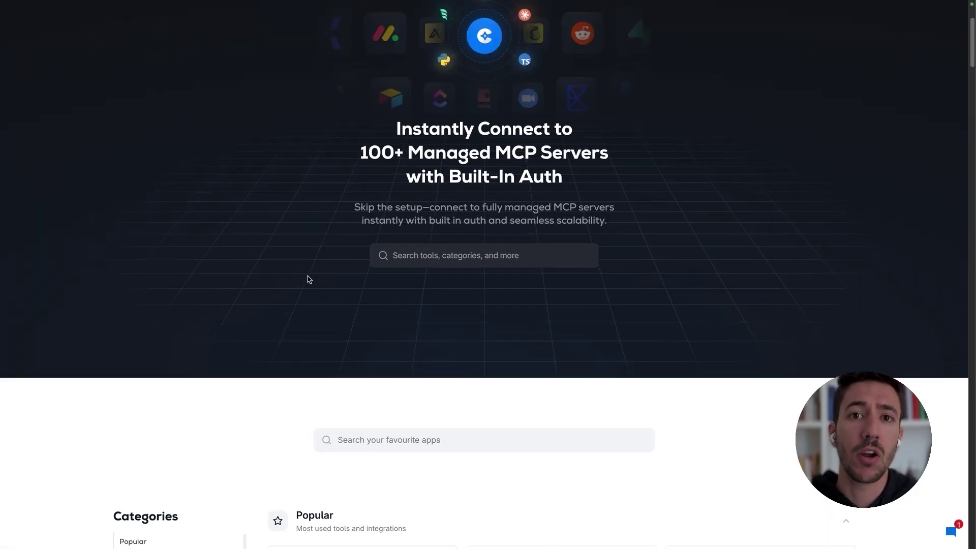
scroll(320, 264, "up", 2)
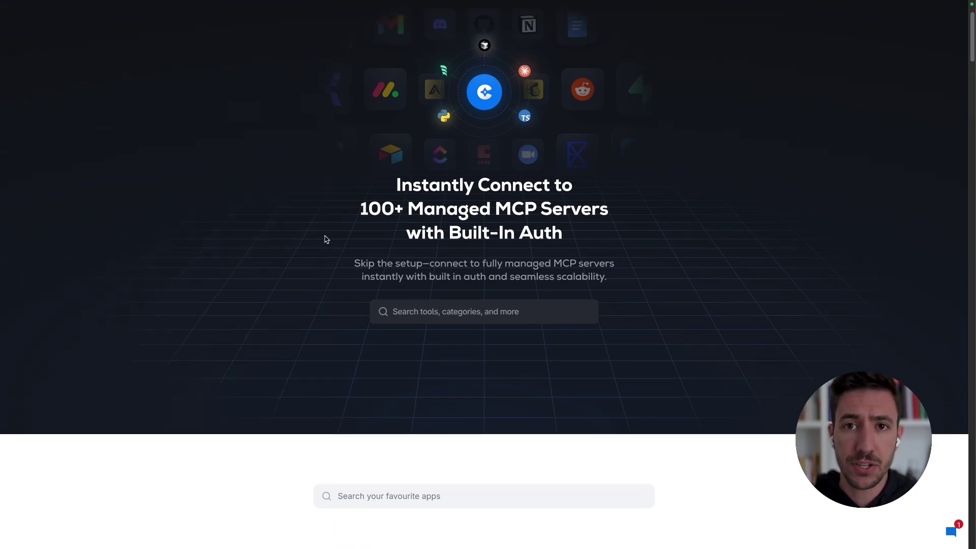
scroll(278, 267, "down", 6)
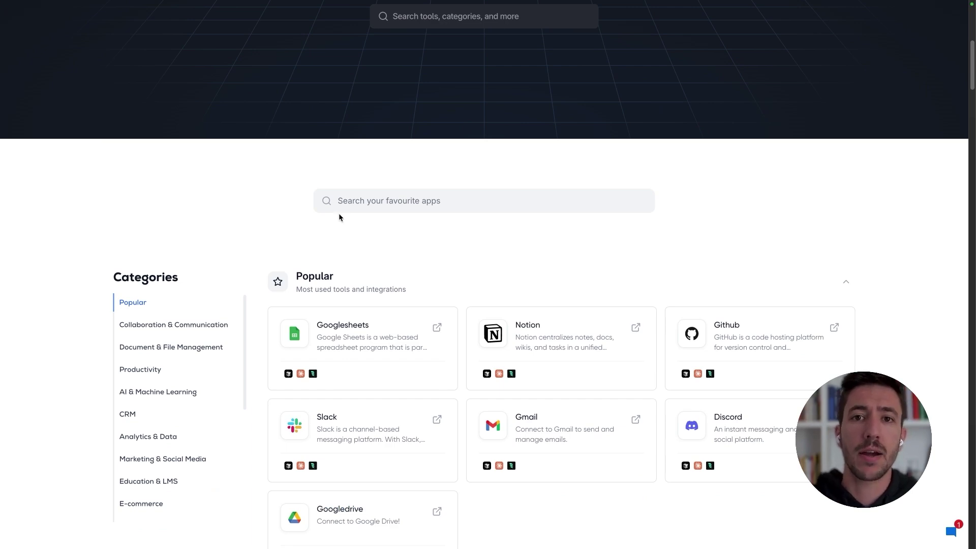
scroll(279, 268, "up", 4)
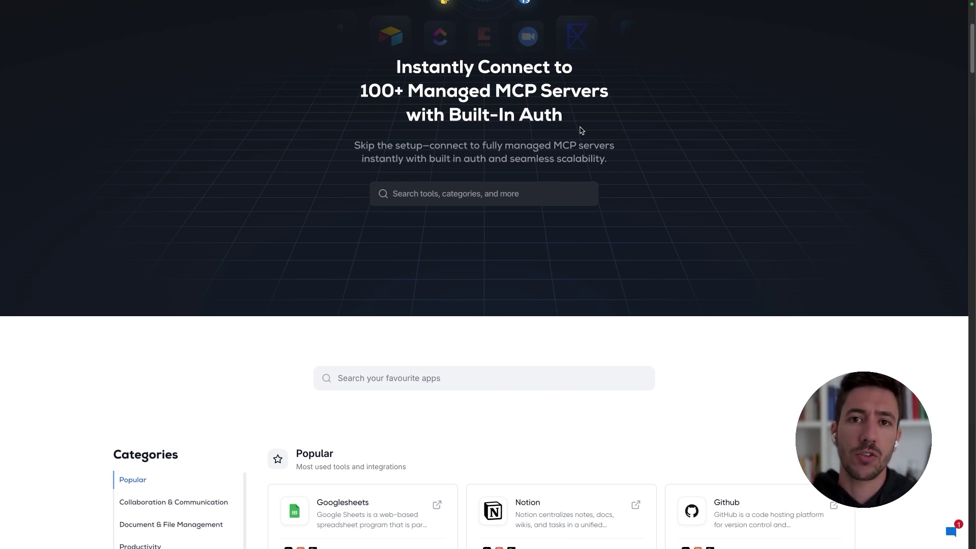
scroll(273, 305, "down", 5)
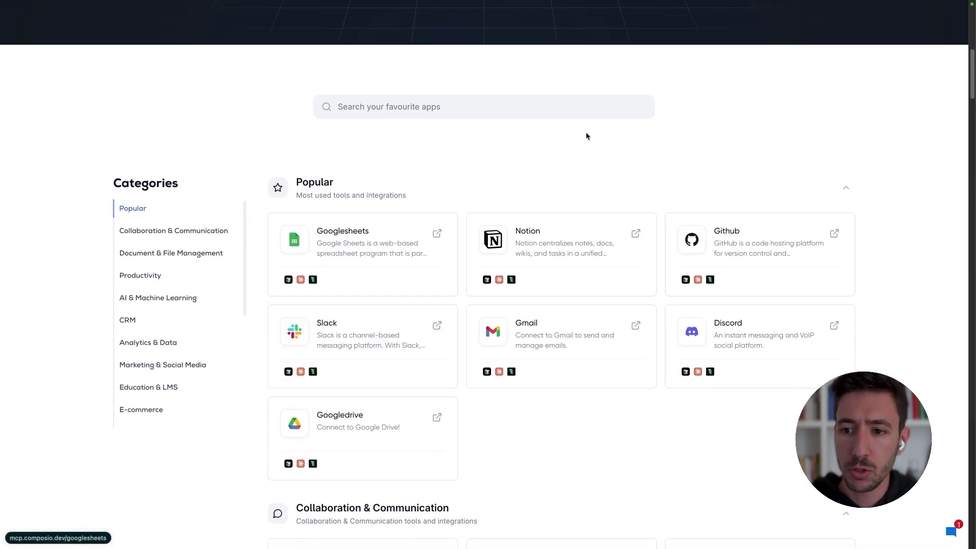
scroll(587, 136, "down", 2)
Step: Open the Gmail integration, show its Claude setup steps and copy the setup command
mouse_move(548, 250)
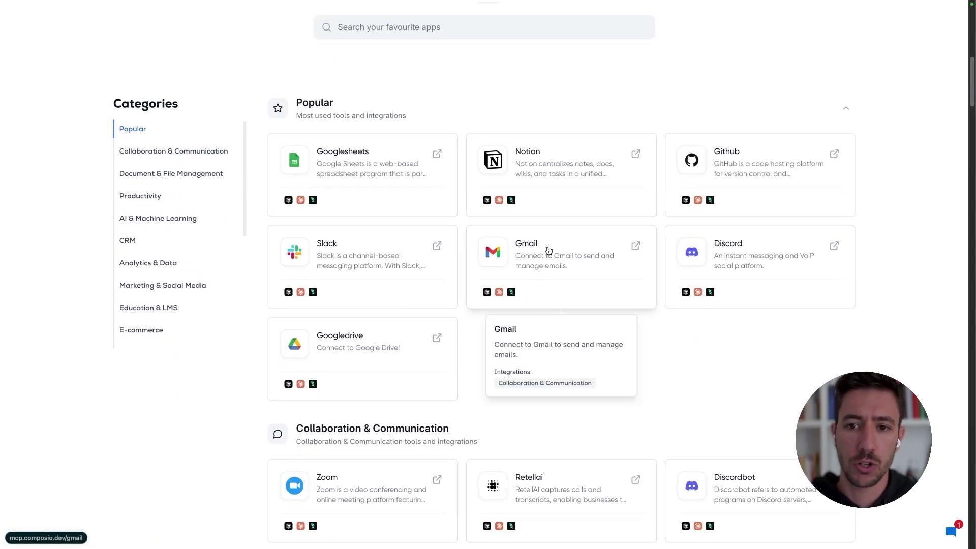
left_click(482, 302)
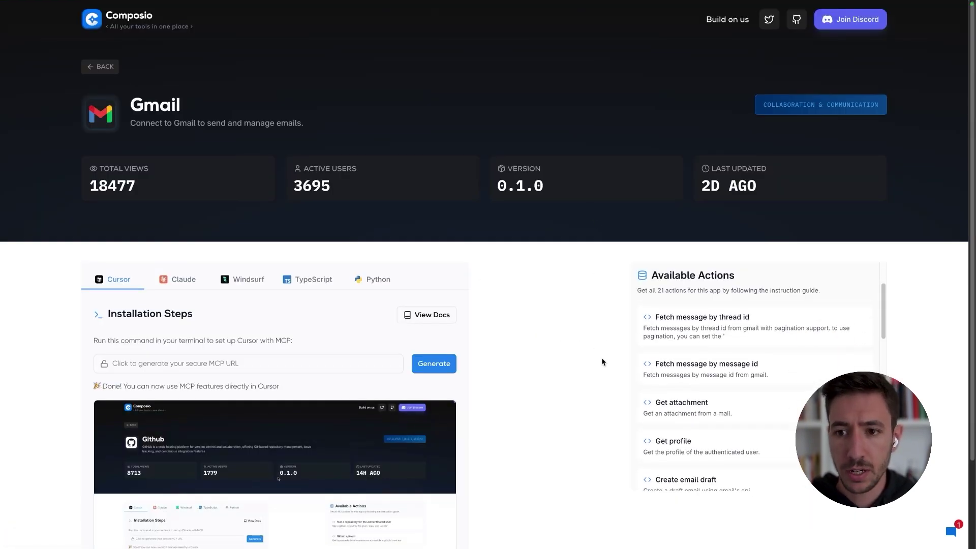
scroll(585, 356, "down", 2)
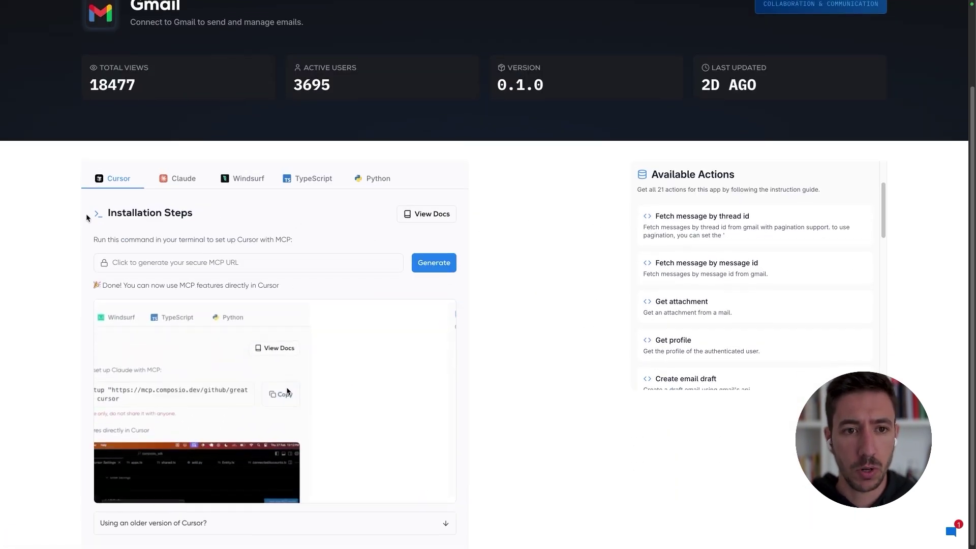
left_click(181, 178)
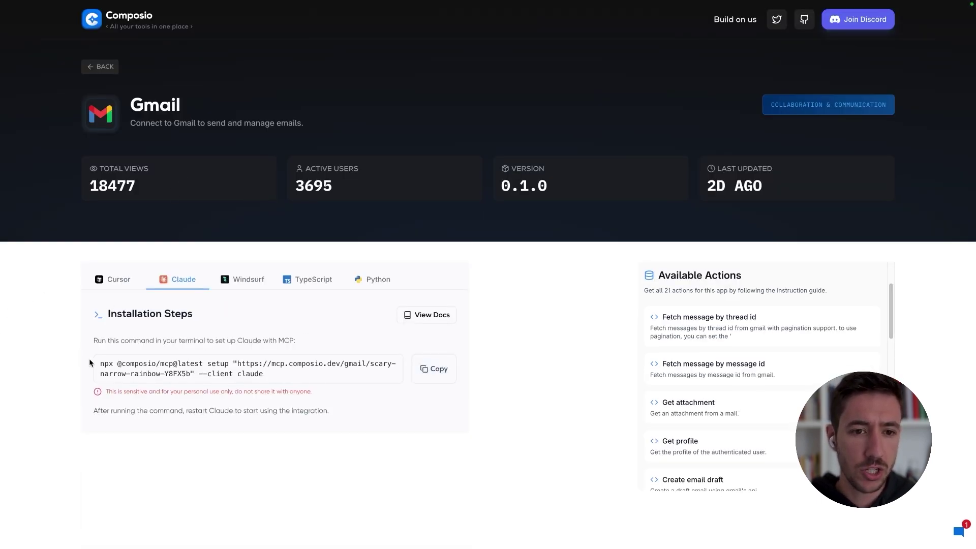
left_click_drag(89, 358, 311, 371)
left_click(269, 371)
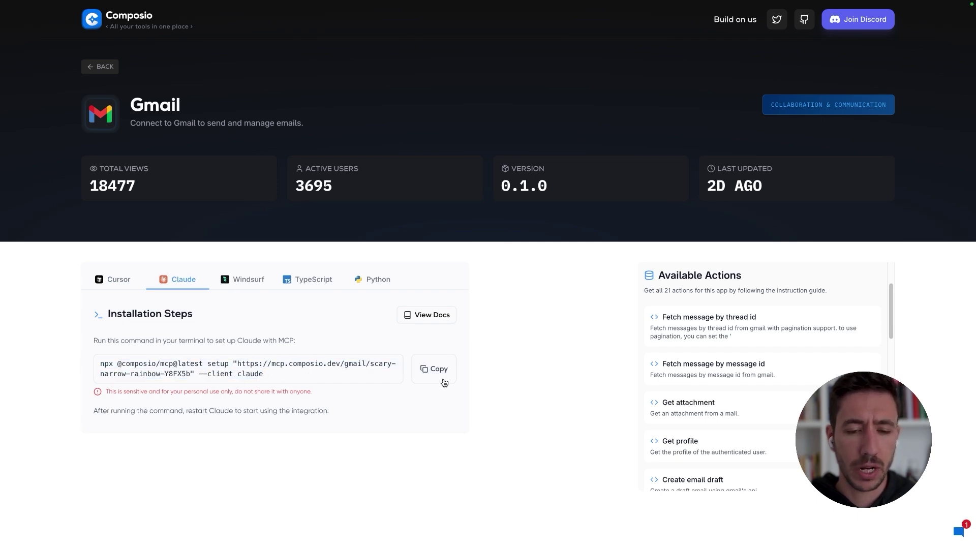
left_click(434, 370)
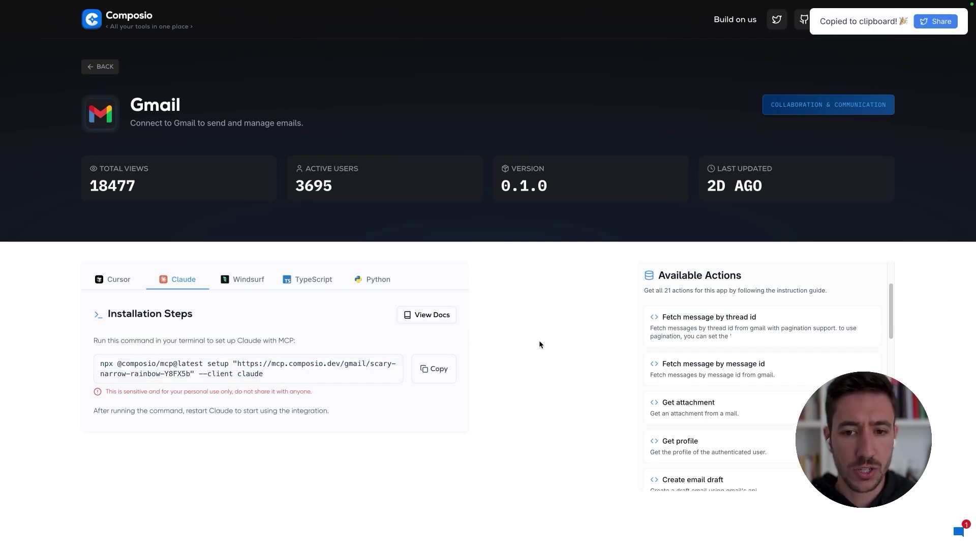
Step: Launch Terminal through Raycast and run the pasted Composio Gmail npx setup command
key("ctrl+Left")
key("ctrl+Left")
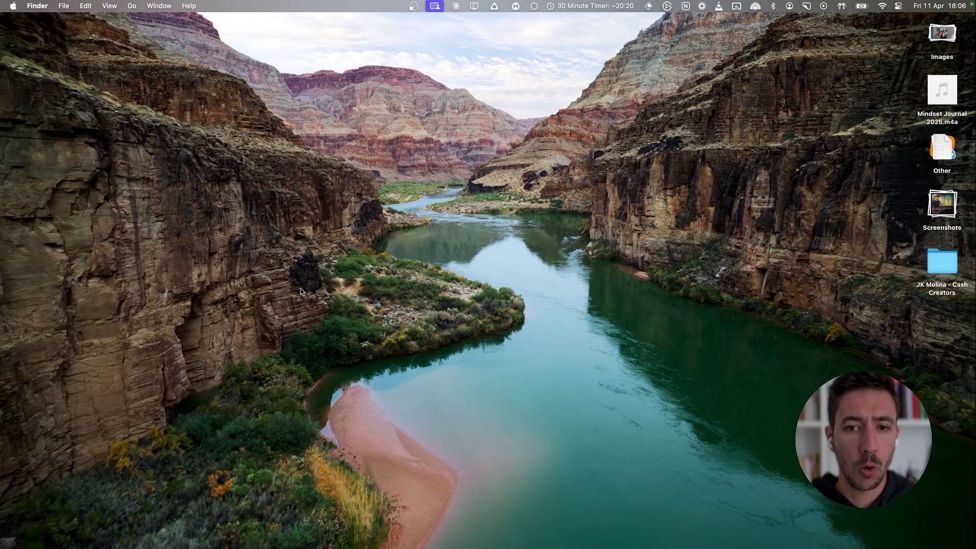
key("alt+space")
type("termin")
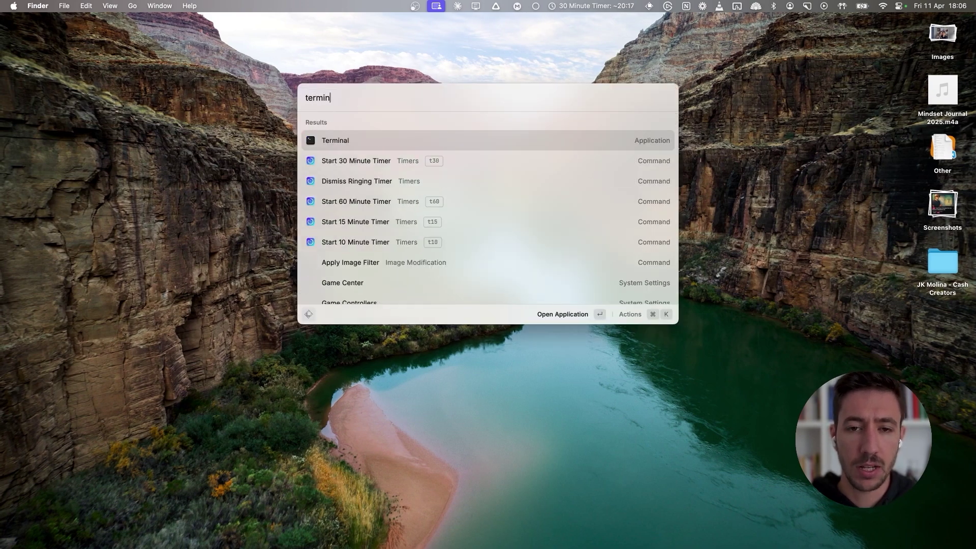
key("Return")
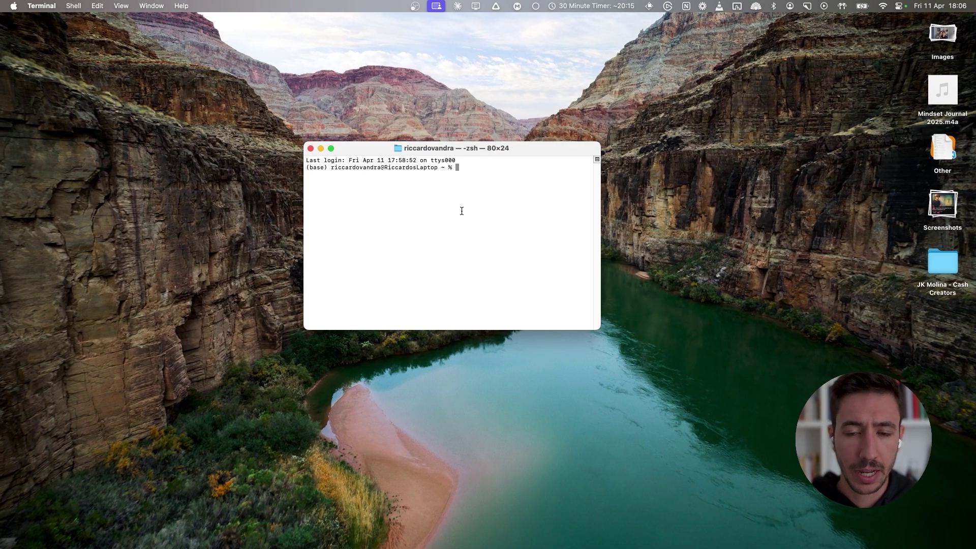
key("super+v")
key("Right")
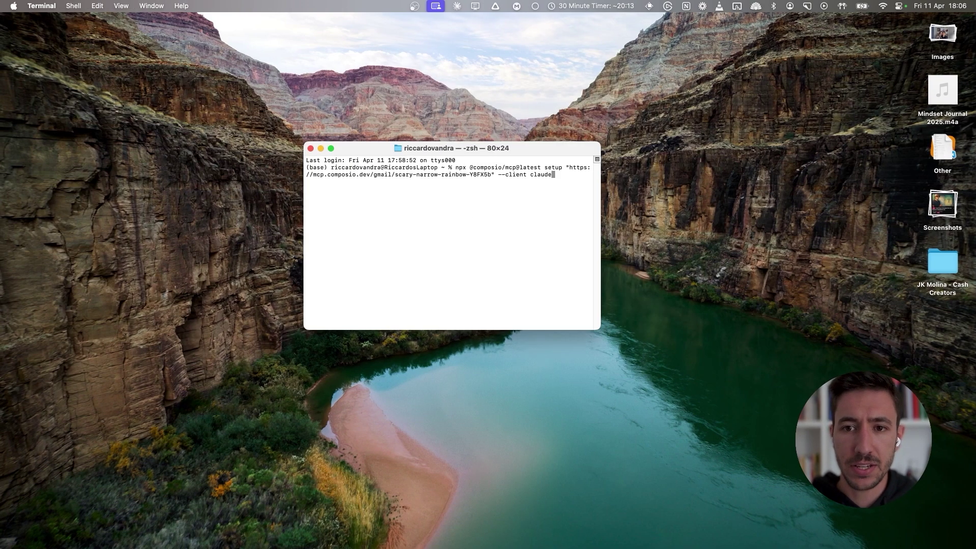
key("Return")
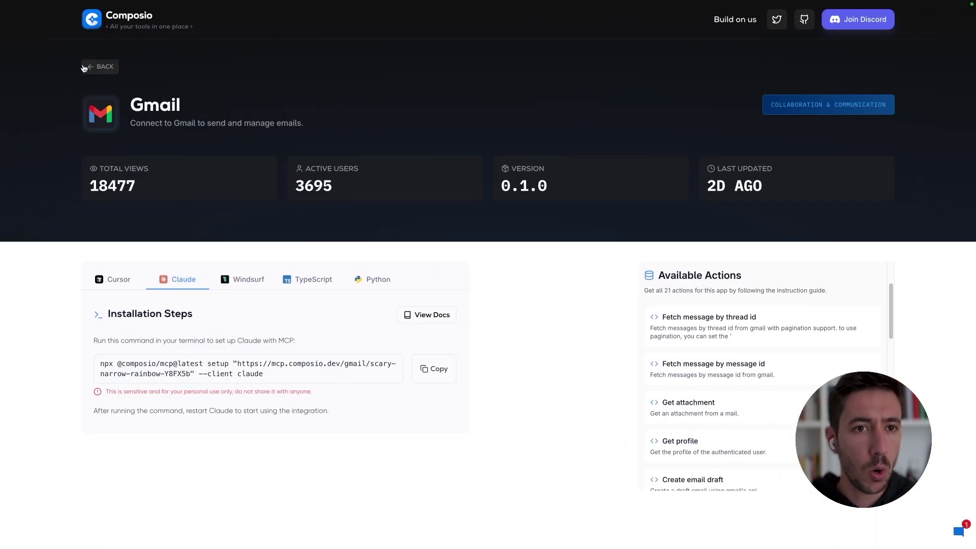
Step: Return to the Composio apps list and search it for 'google'
left_click(85, 67)
scroll(464, 327, "down", 5)
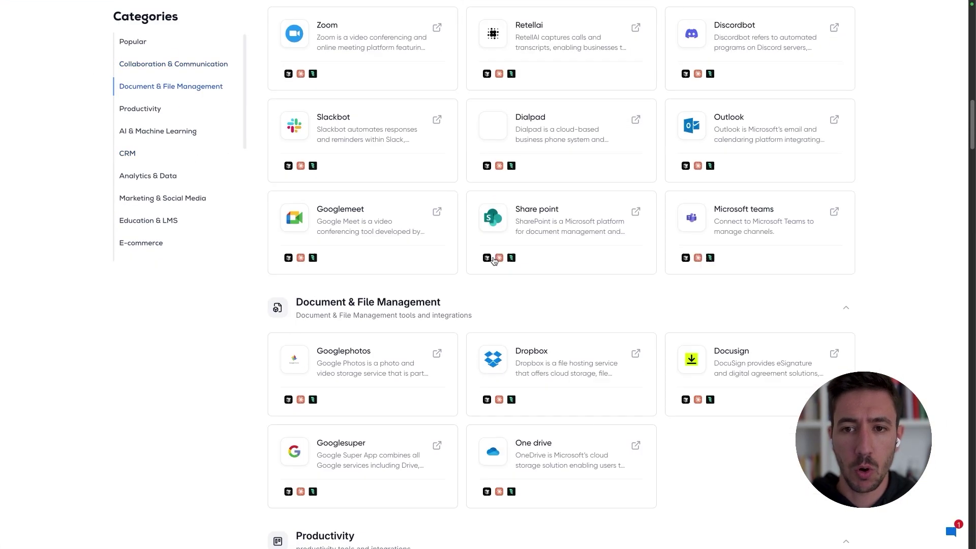
scroll(491, 257, "up", 5)
scroll(523, 297, "down", 8)
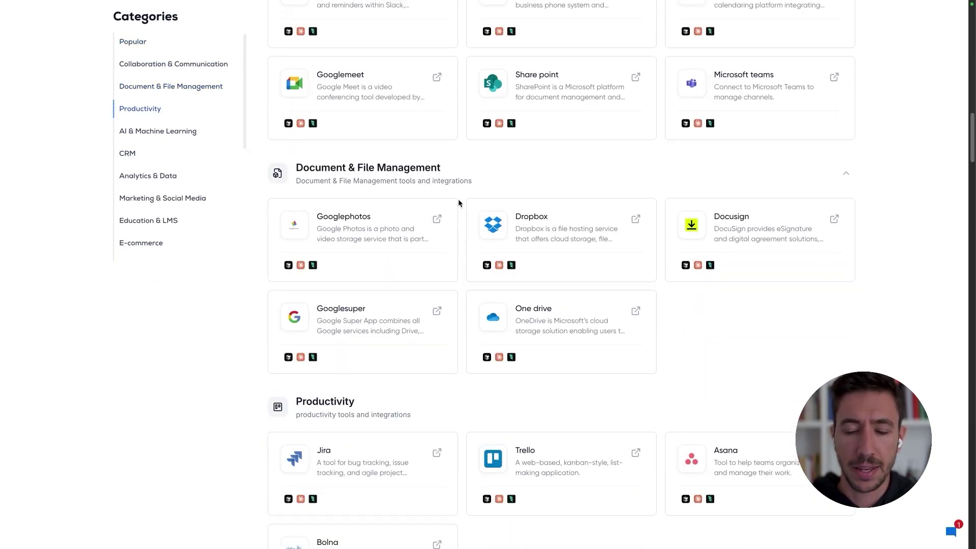
scroll(456, 204, "up", 15)
scroll(440, 313, "down", 4)
left_click(389, 402)
type("google")
scroll(648, 410, "down", 6)
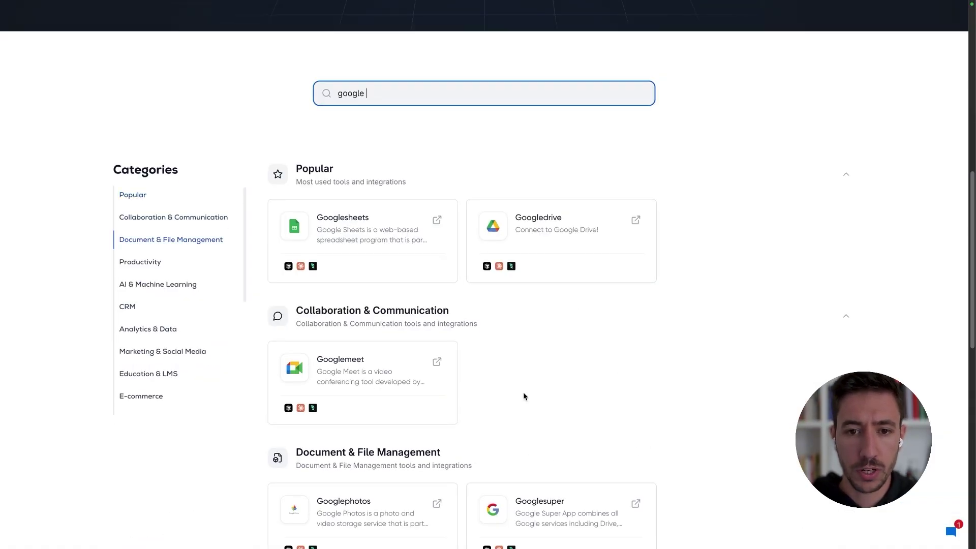
scroll(524, 398, "down", 3)
scroll(584, 409, "down", 6)
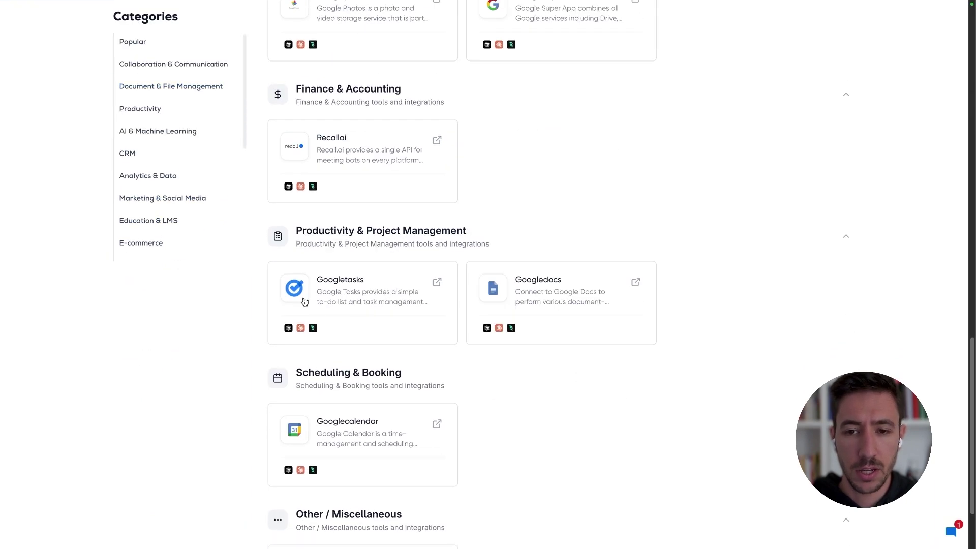
scroll(511, 428, "down", 2)
Step: Open Googletasks, generate its Claude setup command and copy it
left_click(438, 216)
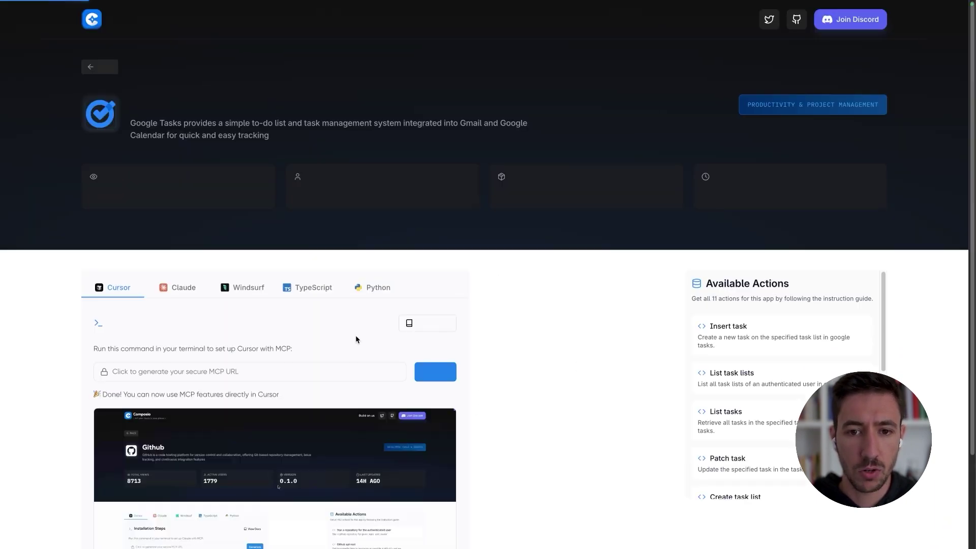
left_click(181, 287)
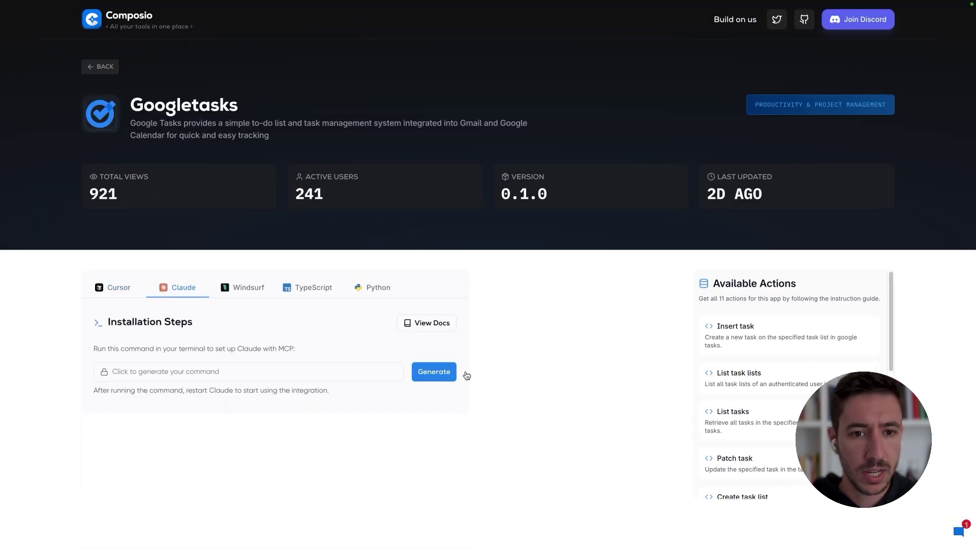
left_click(433, 375)
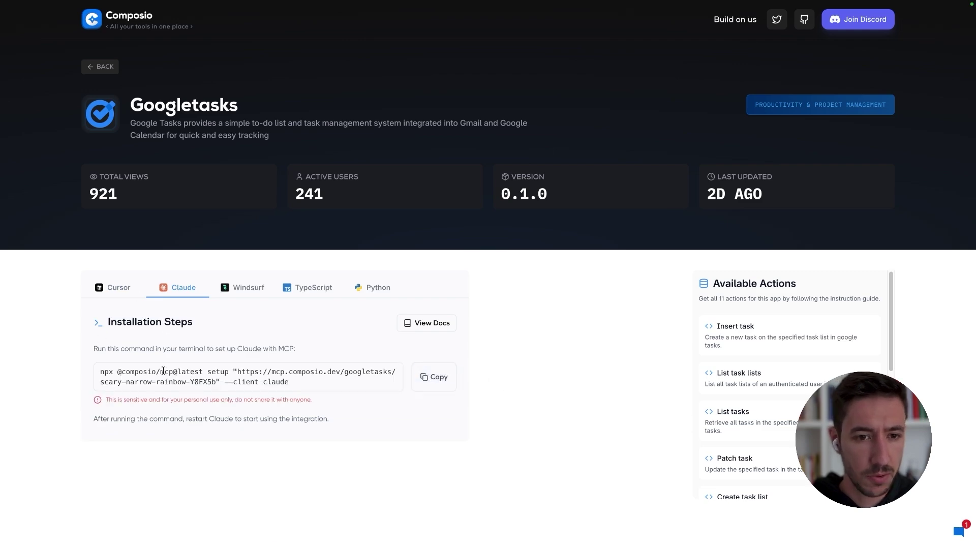
left_click(434, 377)
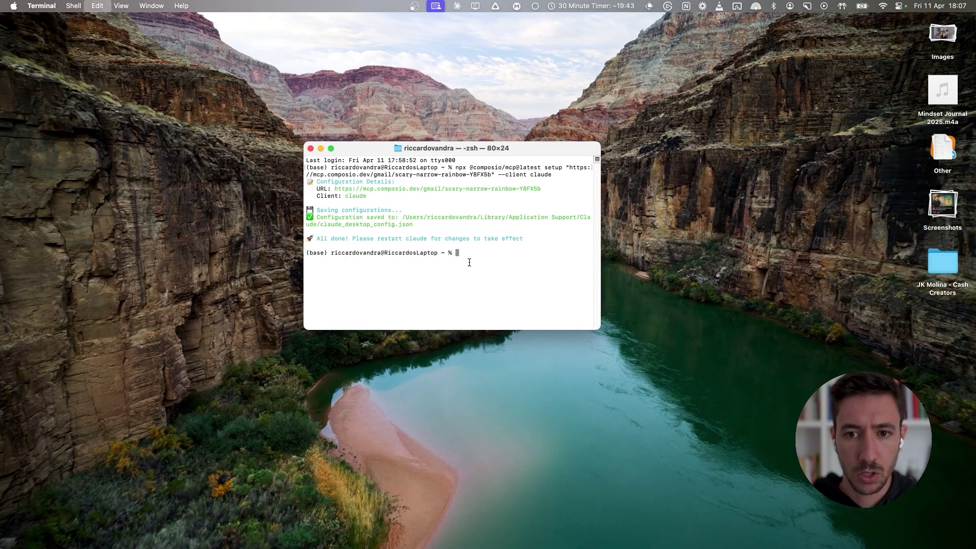
Step: Run the pasted Google Tasks setup command in Terminal, then close Terminal
key("super+v")
key("Return")
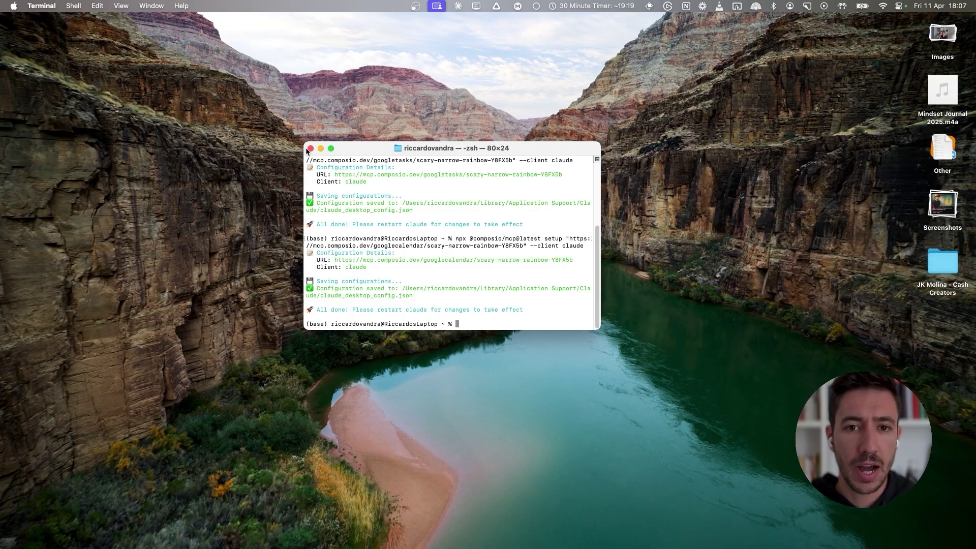
left_click(310, 149)
Step: Quit Claude Desktop and relaunch it via Raycast so the new MCP tools load
key("super+Tab")
key("super+q")
key("super+space")
type("cl")
key("Return")
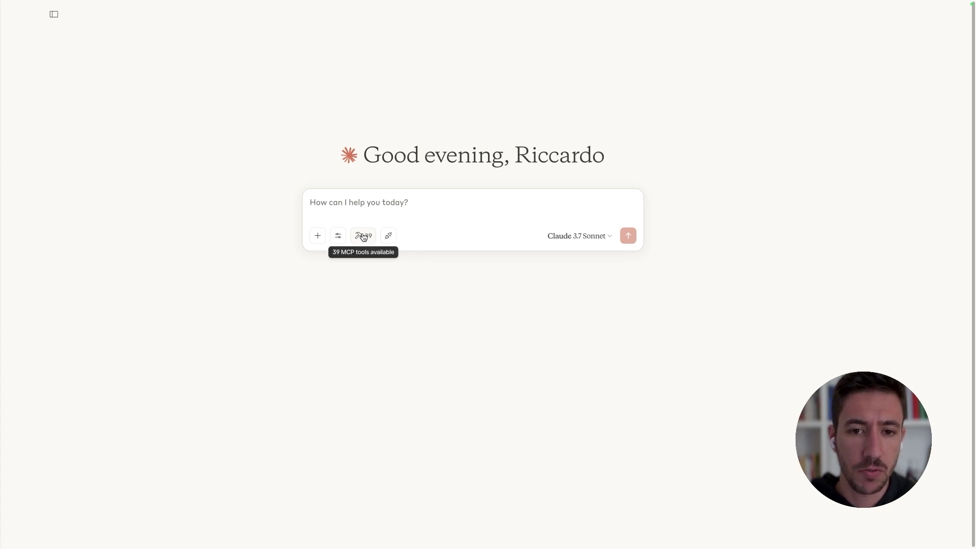
left_click(363, 237)
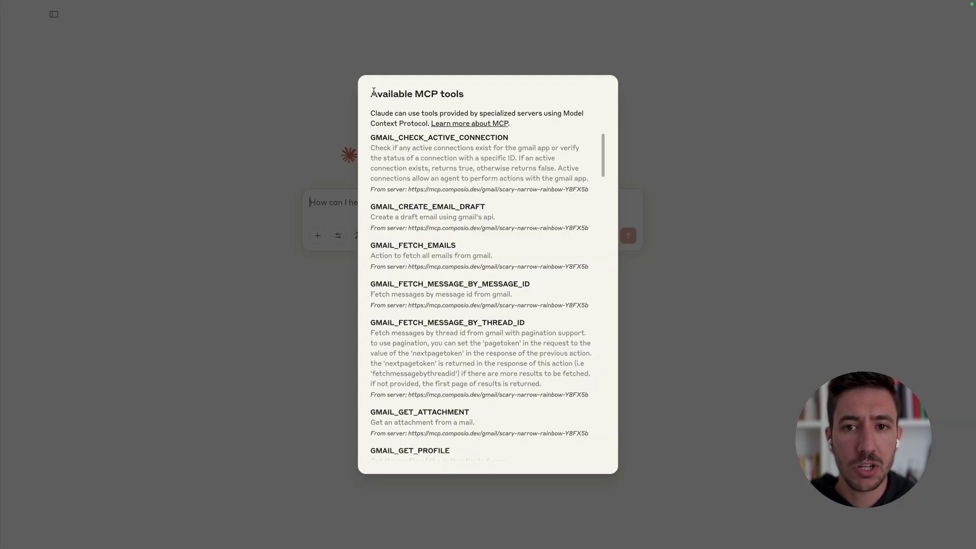
left_click_drag(373, 92, 373, 90)
left_click(374, 87)
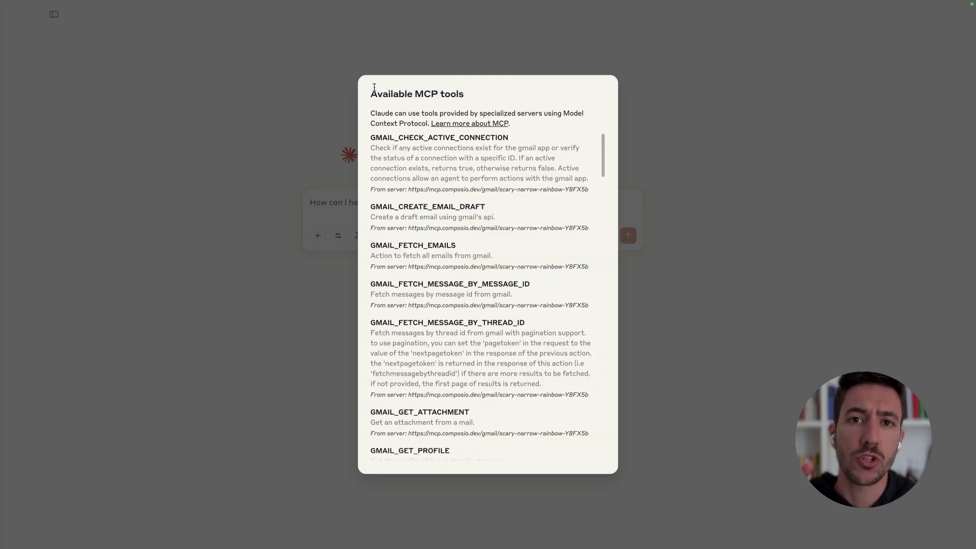
scroll(443, 235, "down", 10)
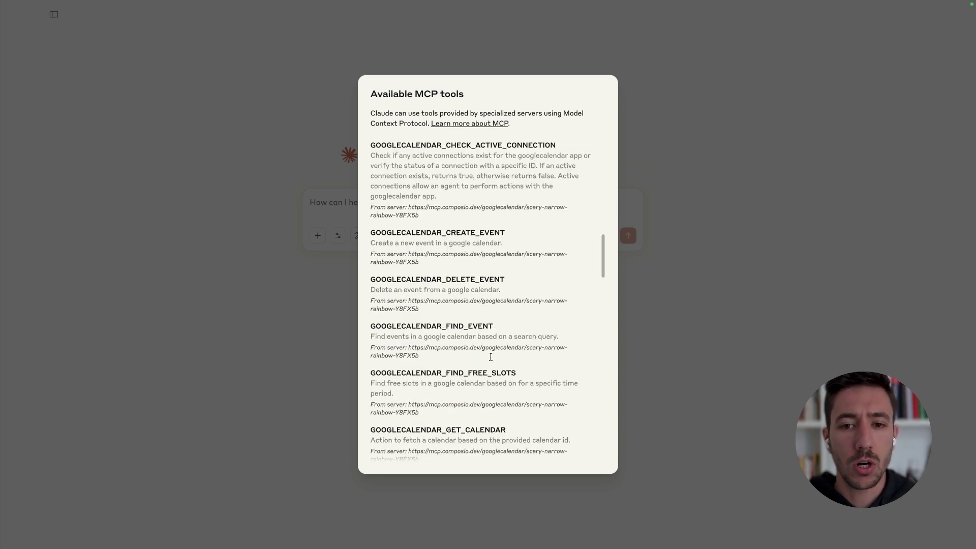
scroll(437, 335, "up", 9)
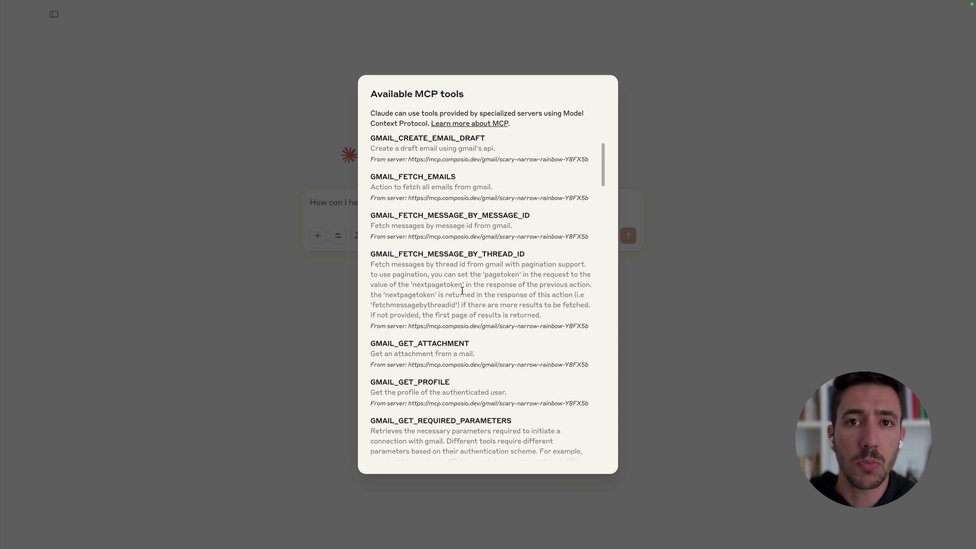
left_click(356, 265)
left_click(366, 236)
scroll(429, 231, "down", 1)
scroll(428, 231, "down", 8)
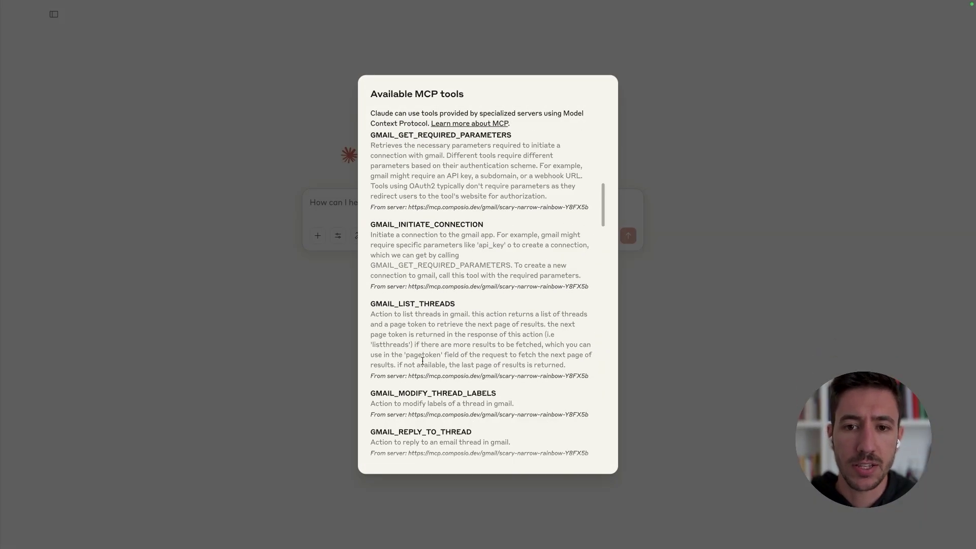
scroll(423, 342, "down", 15)
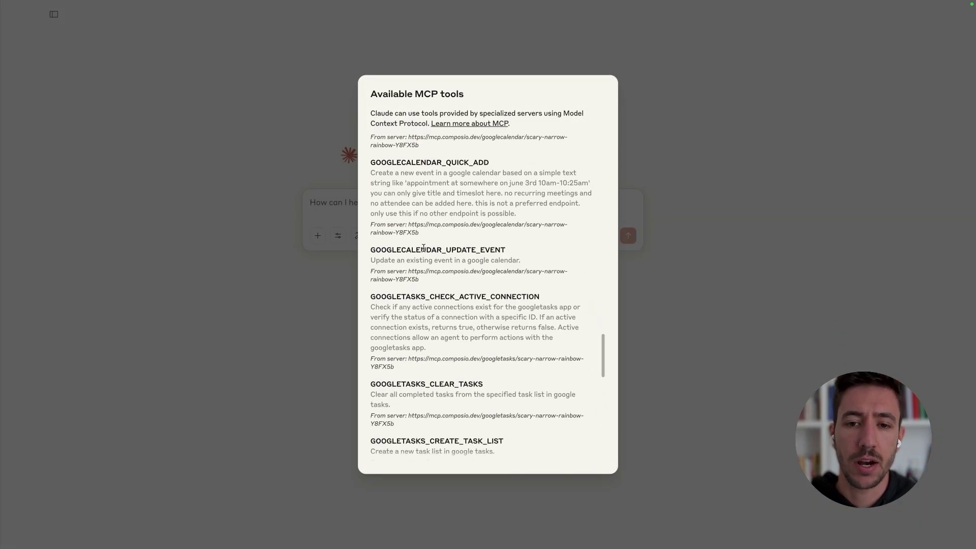
scroll(423, 248, "up", 15)
key("Escape")
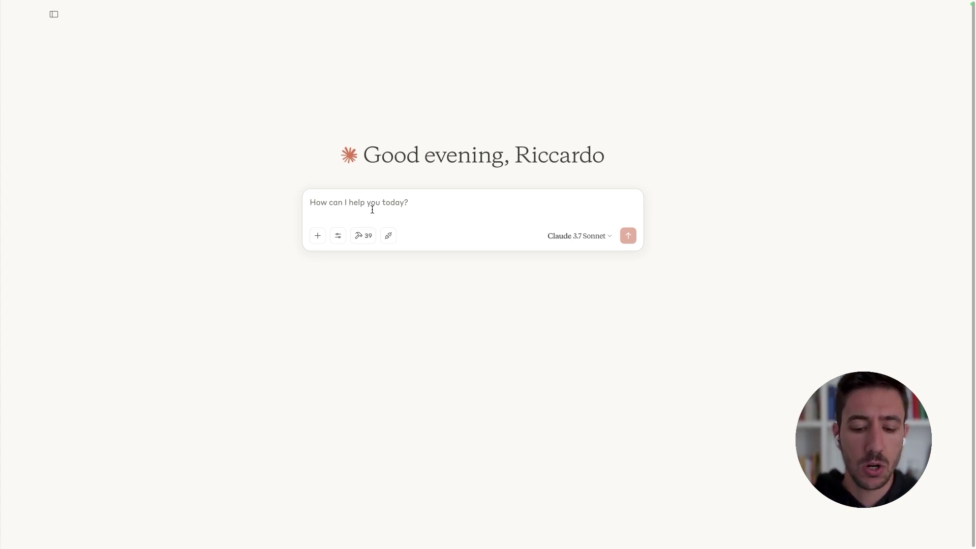
Step: Ask Claude: 'Please create a setup for GMail, Google Calendar and Google Tasks, use the related tools'
type("I")
key("BackSpace")
type("Please create a set")
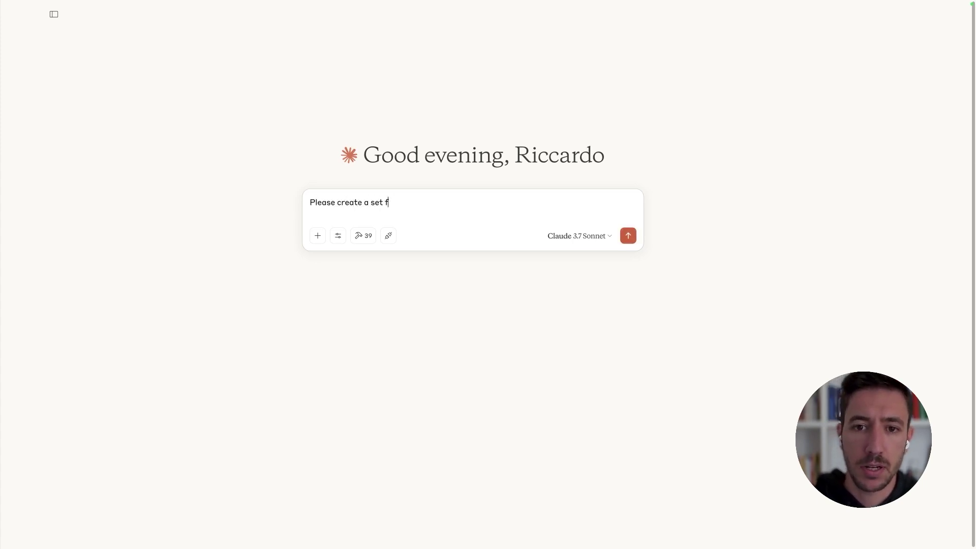
type("up for Go")
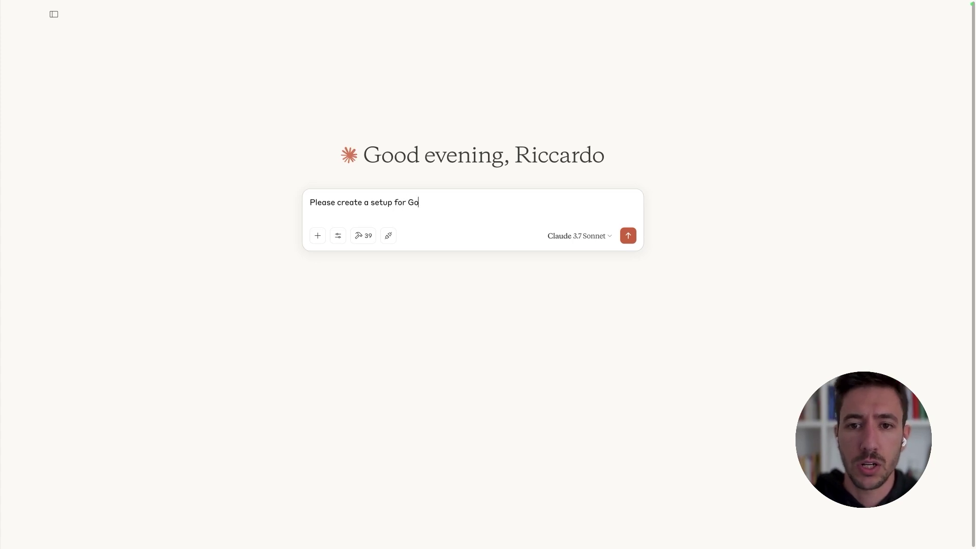
key("BackSpace")
type("Mail, Google Ca")
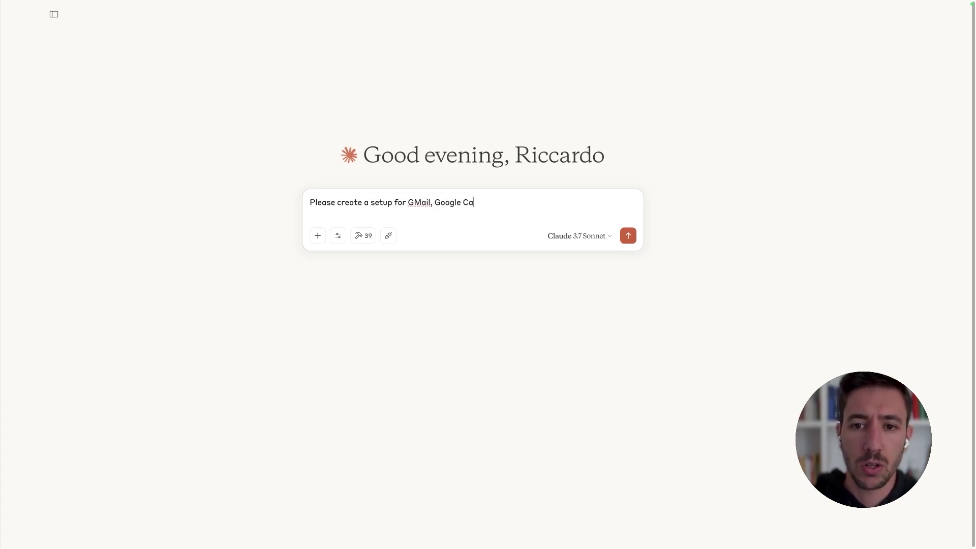
type("lendar and Google Ta")
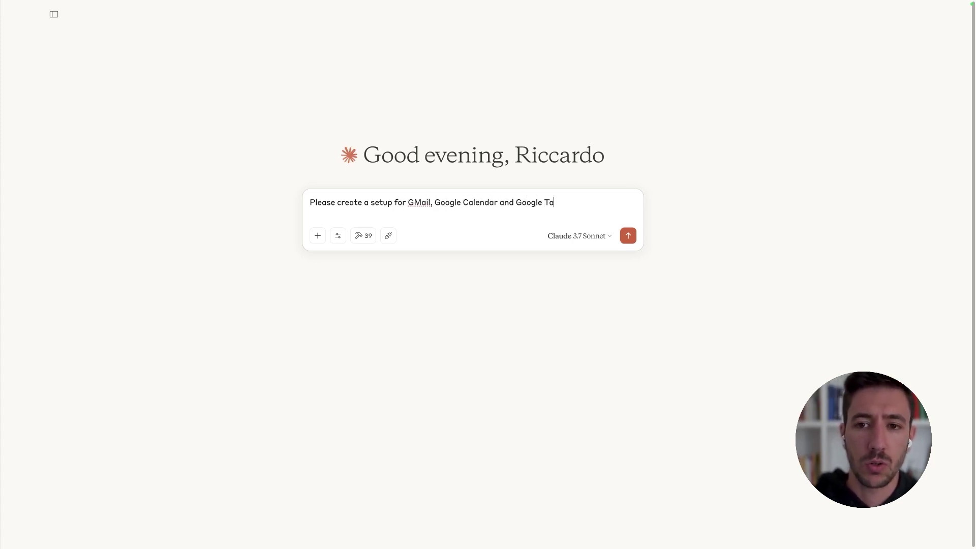
type("sks, use the related tools")
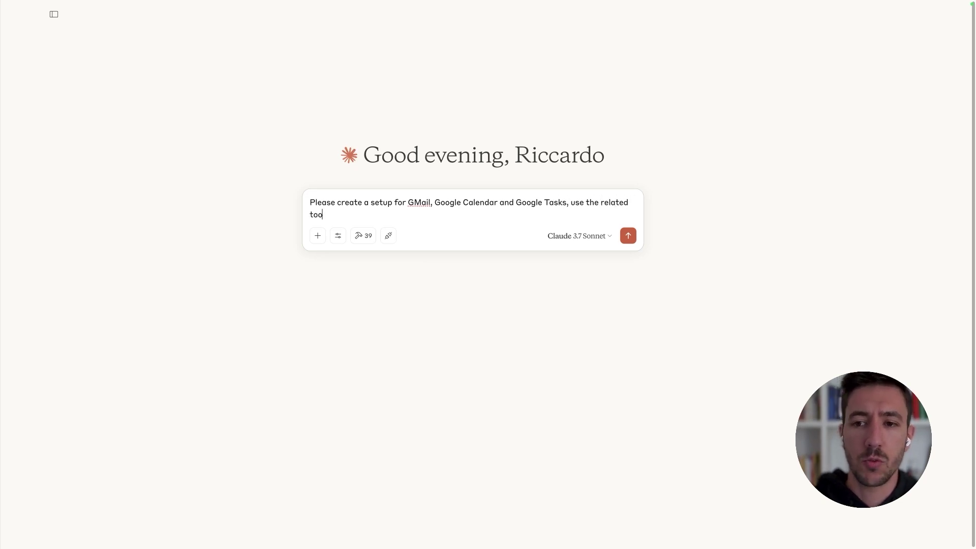
key("Return")
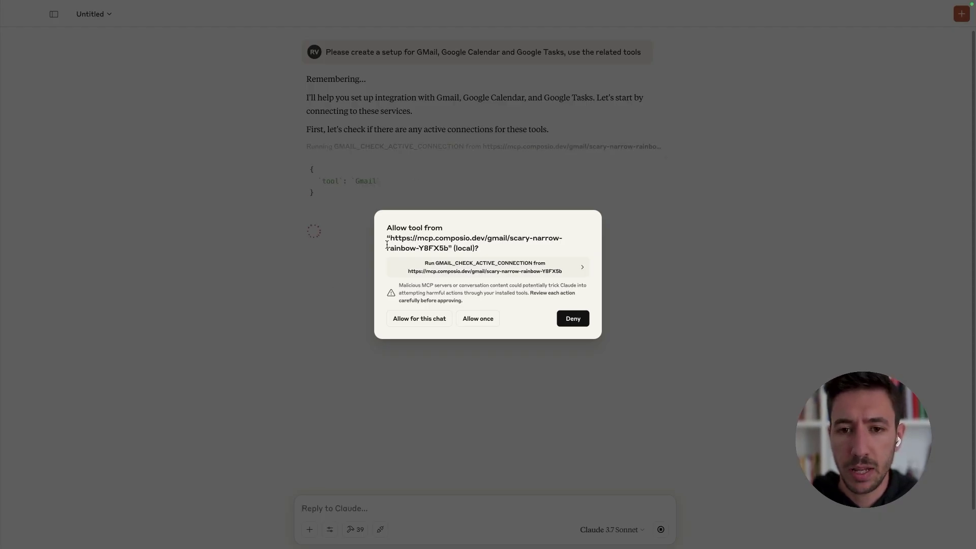
Step: Allow the Gmail, Google Calendar and Google Tasks checks and the Gmail connection for this chat
left_click_drag(387, 230, 507, 270)
left_click(496, 214)
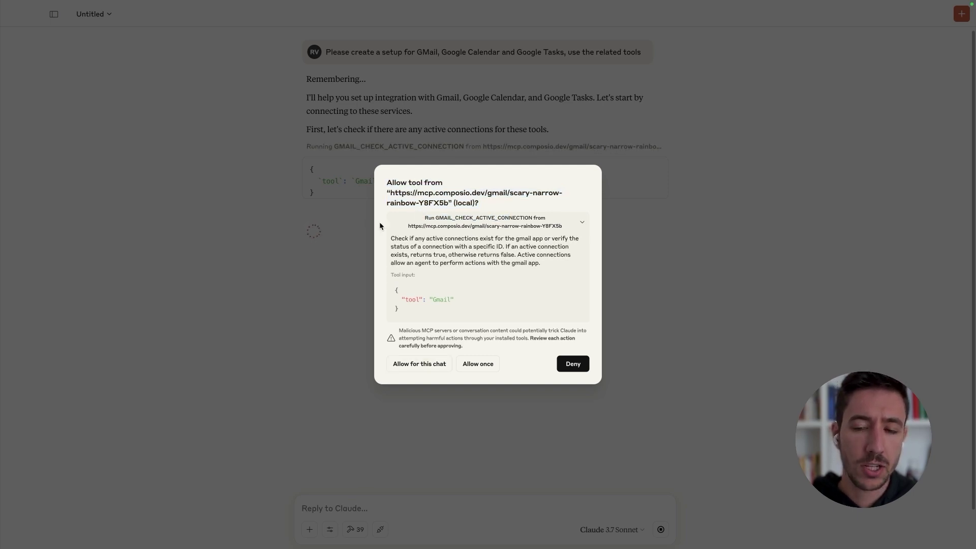
left_click(425, 365)
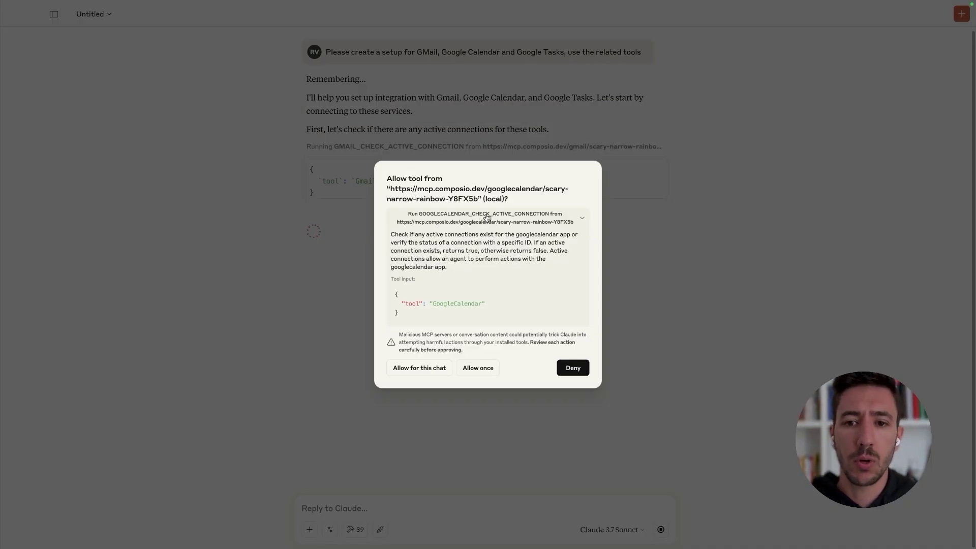
left_click(482, 219)
left_click(417, 320)
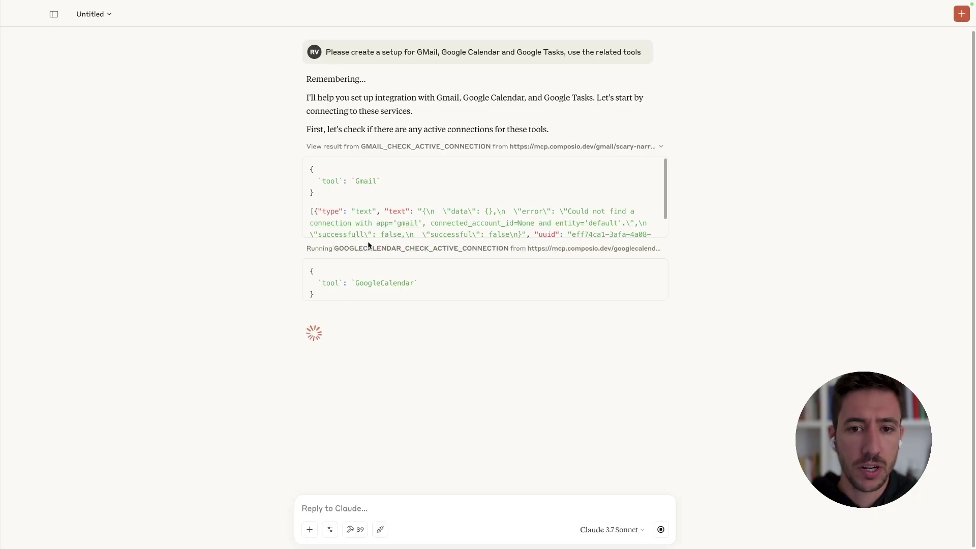
left_click(374, 148)
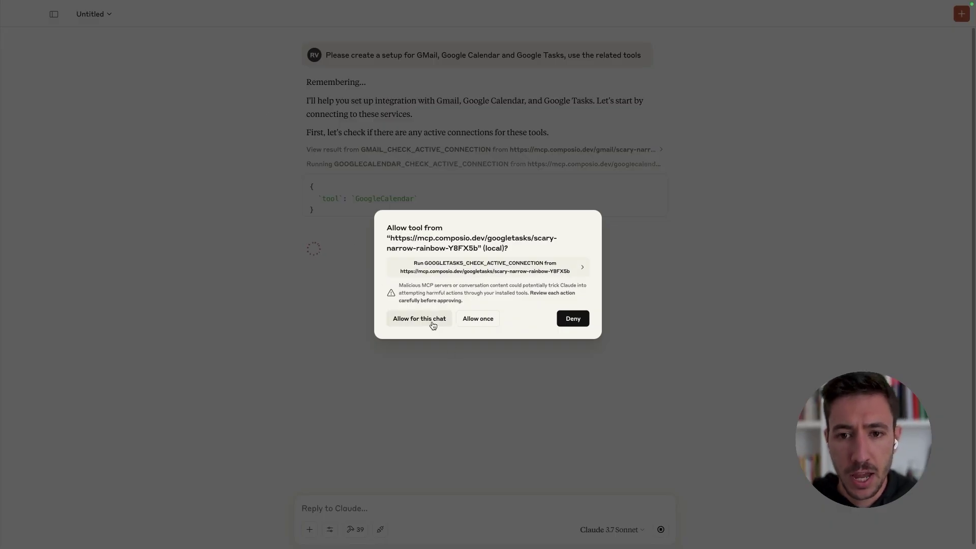
left_click(429, 322)
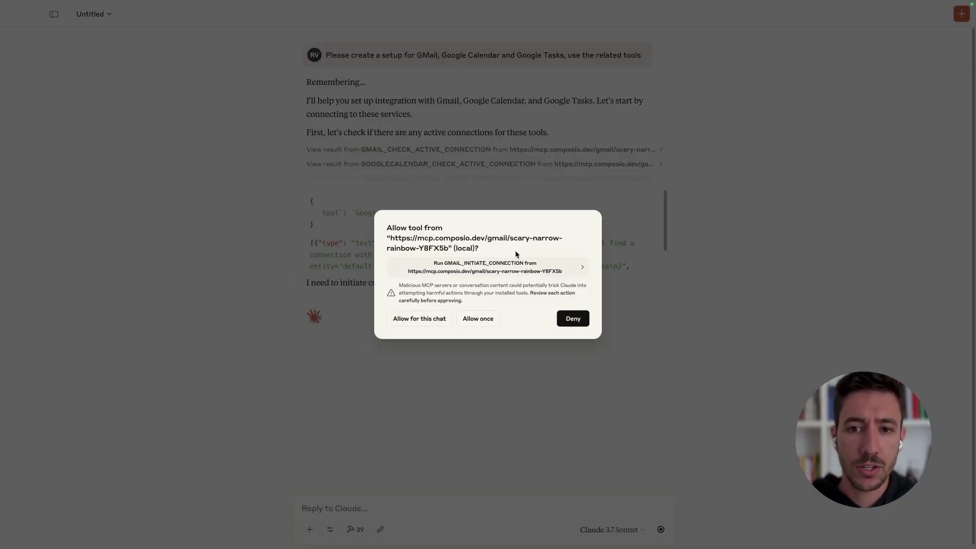
left_click(519, 269)
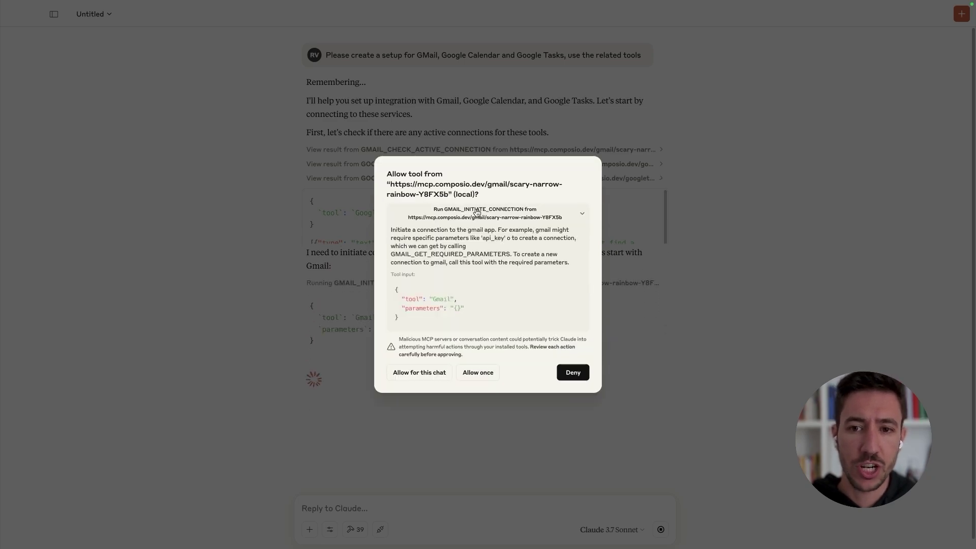
left_click(480, 213)
left_click(419, 319)
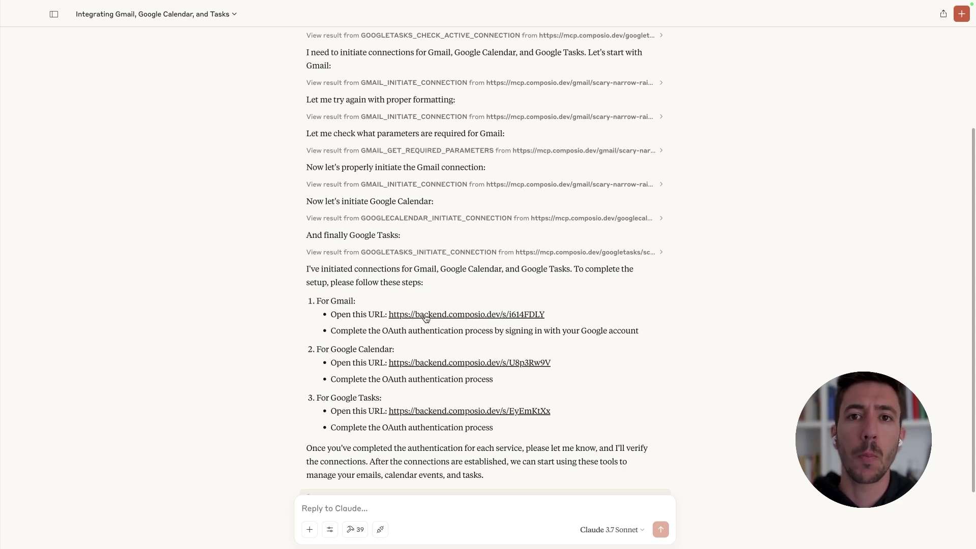
Step: Open the Gmail authentication link, grant Composio Google account access, and close the tab
left_click(426, 315)
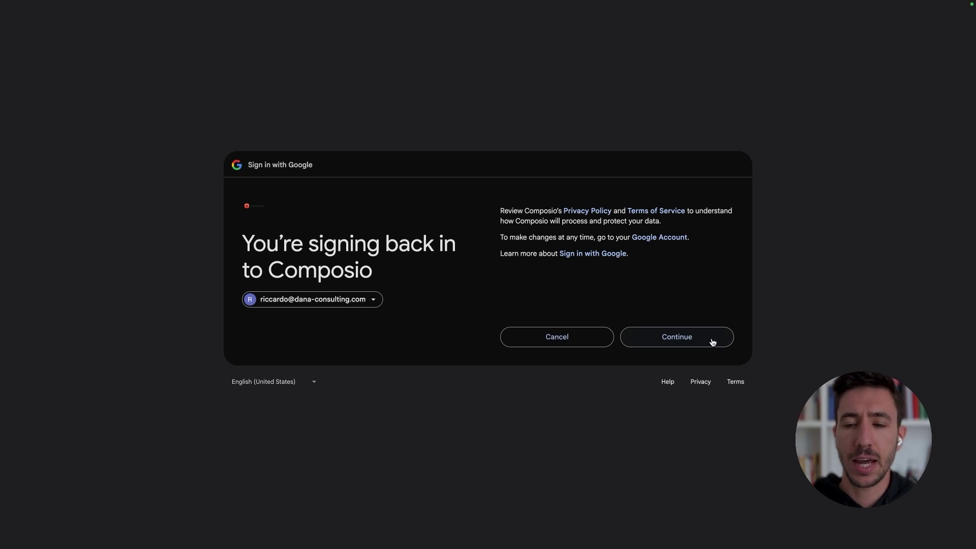
left_click(713, 341)
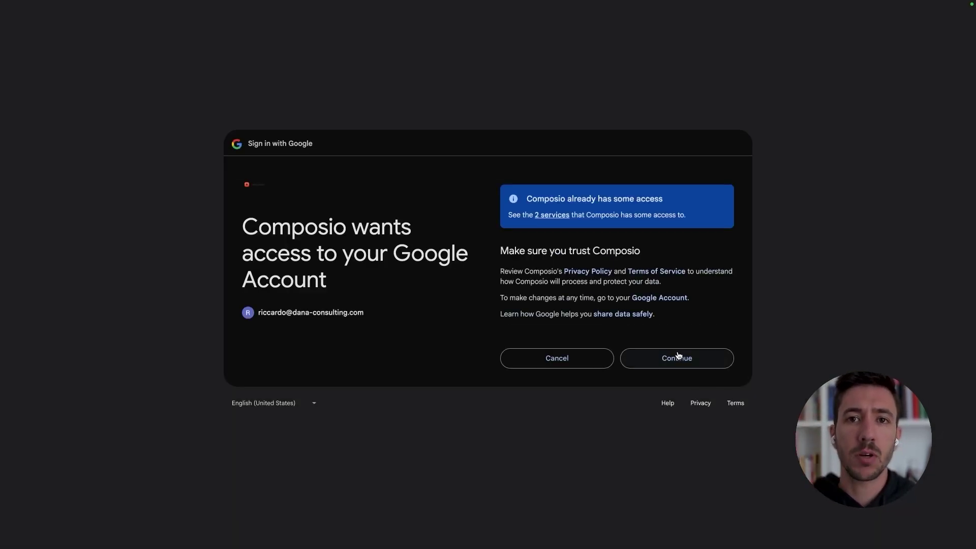
left_click(677, 357)
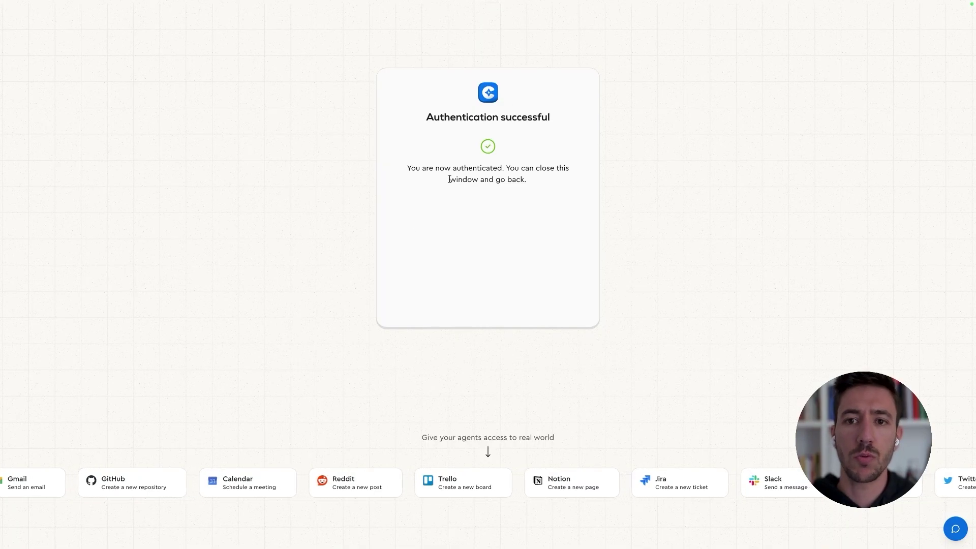
key("ctrl+w")
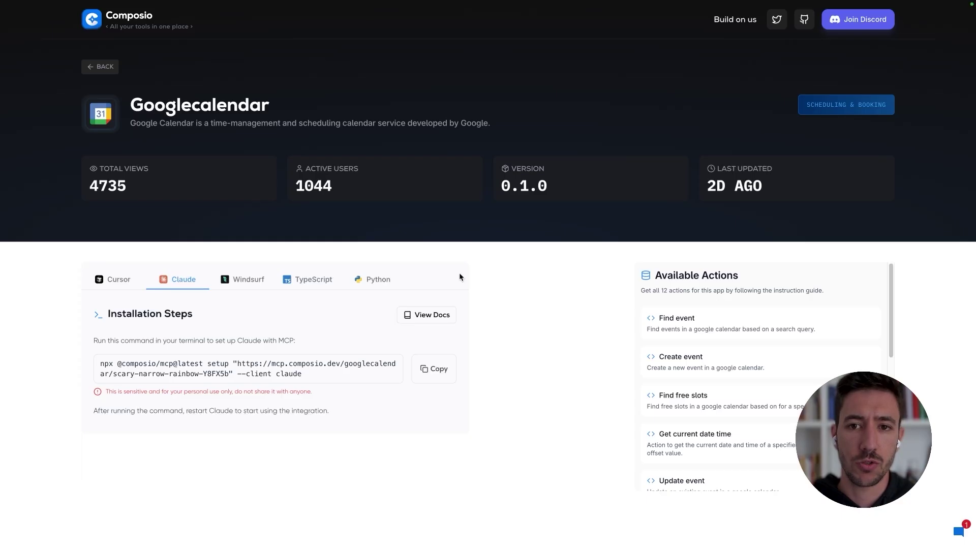
Step: Open the Google Calendar link, choose the account and grant Composio all Calendar permissions
key("super+Tab")
left_click(447, 363)
left_click(566, 305)
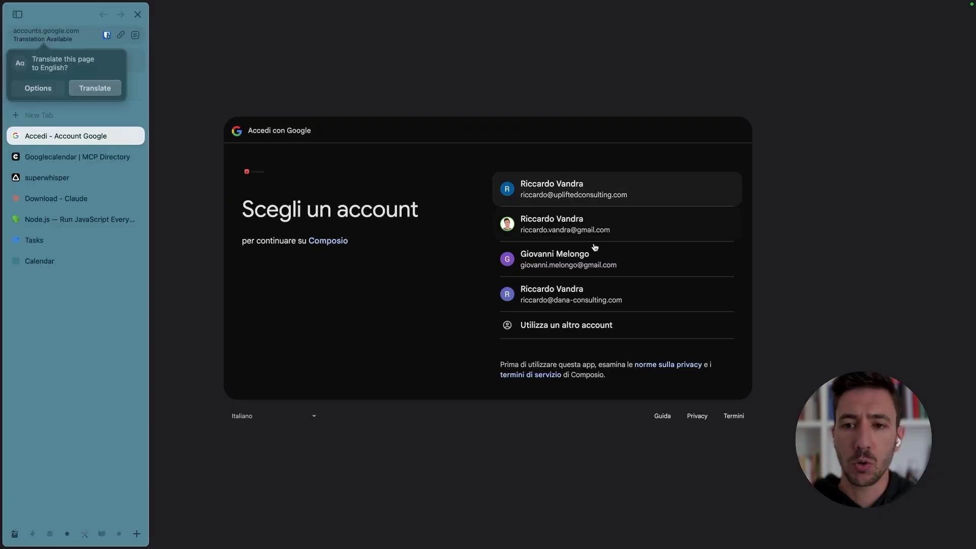
left_click(589, 301)
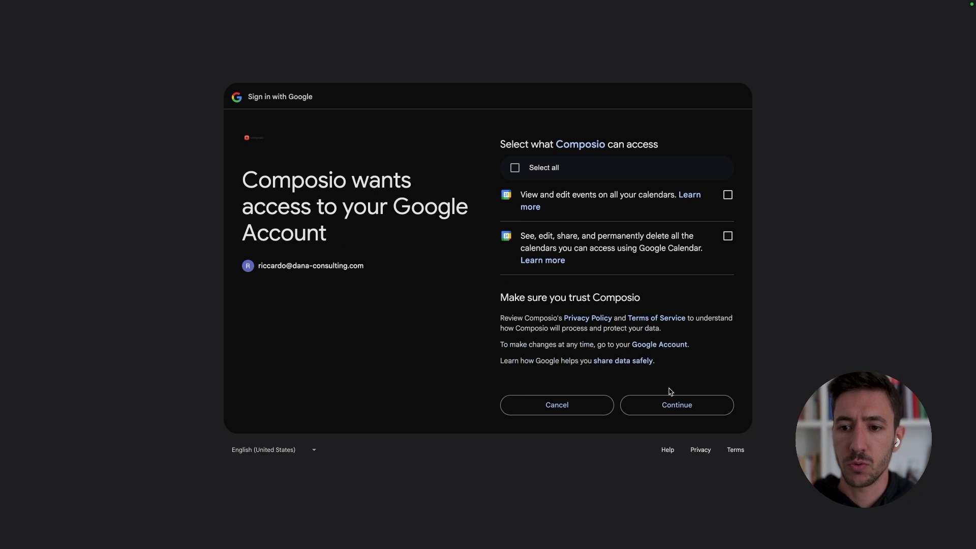
left_click(515, 168)
left_click(688, 406)
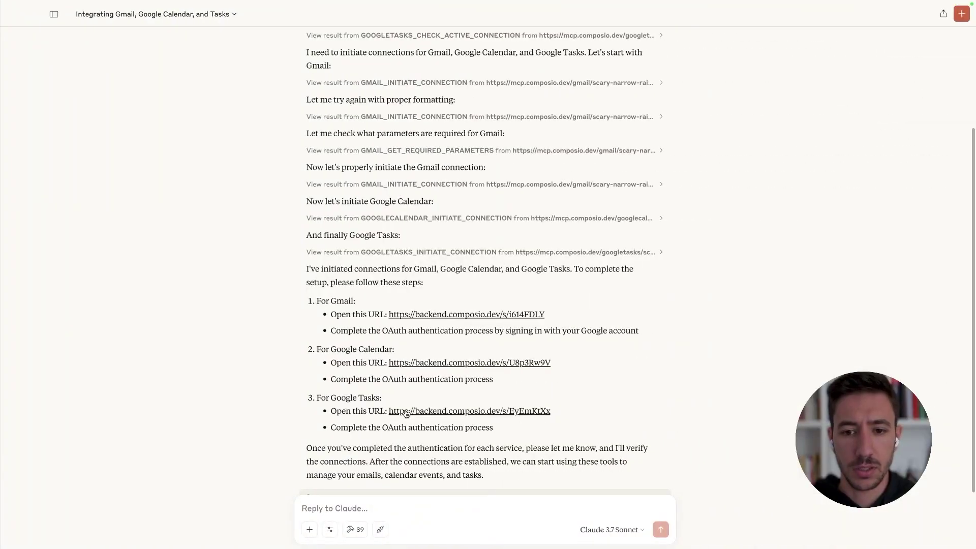
Step: Open the Google Tasks authentication link from Claude's reply and review the listed setup steps
left_click(406, 411)
left_click(266, 416)
scroll(266, 416, "down", 2)
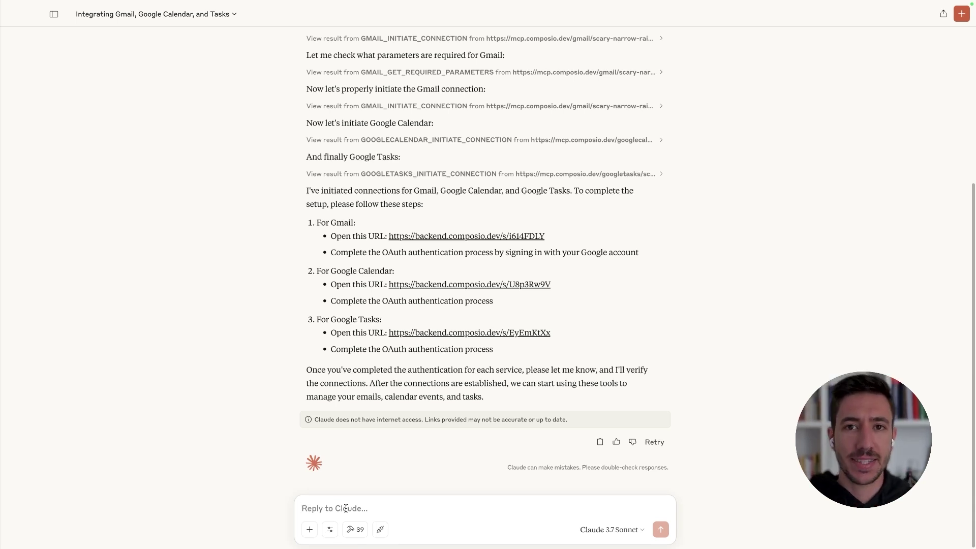
scroll(326, 305, "up", 4)
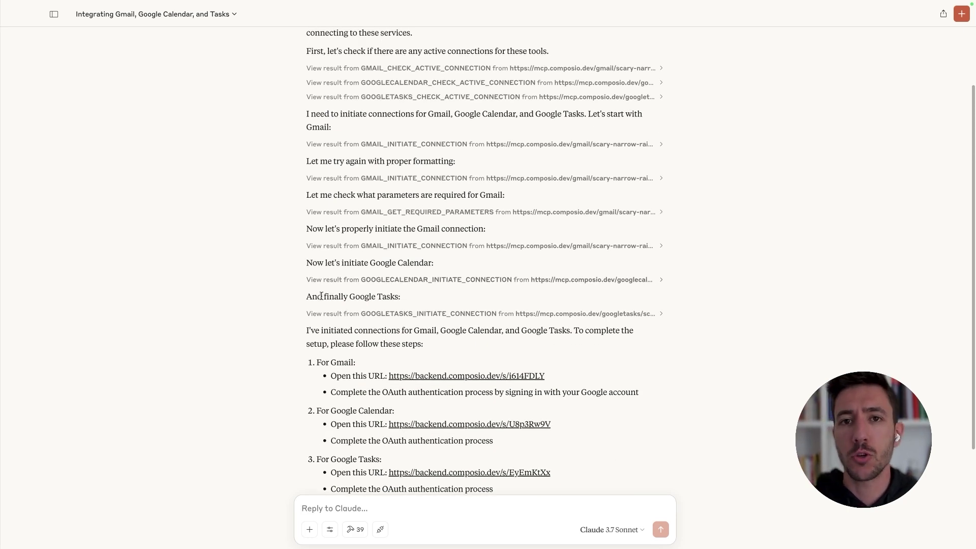
scroll(388, 215, "down", 5)
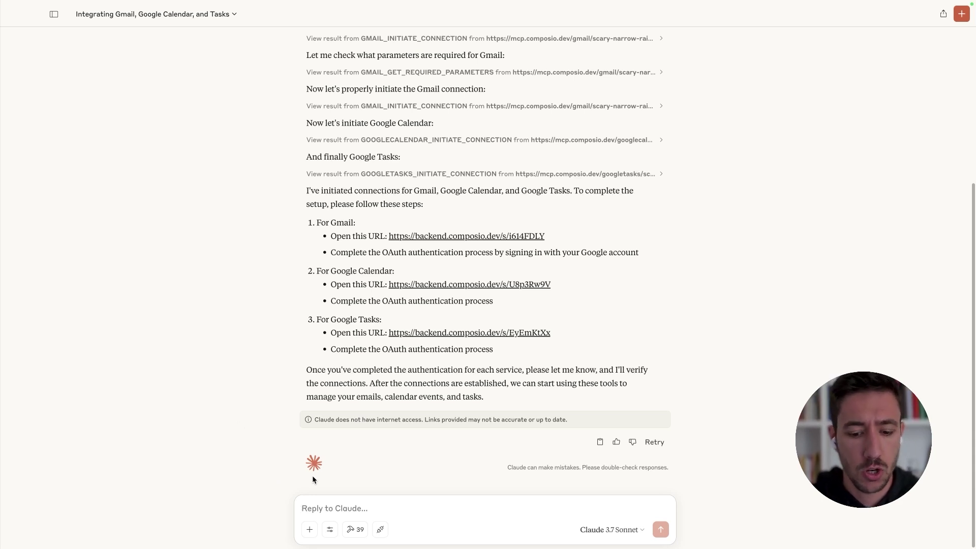
Step: Send 'Setup is done.' and ask Claude to rank unread emails by importance with summaries and action items
type("Pleas")
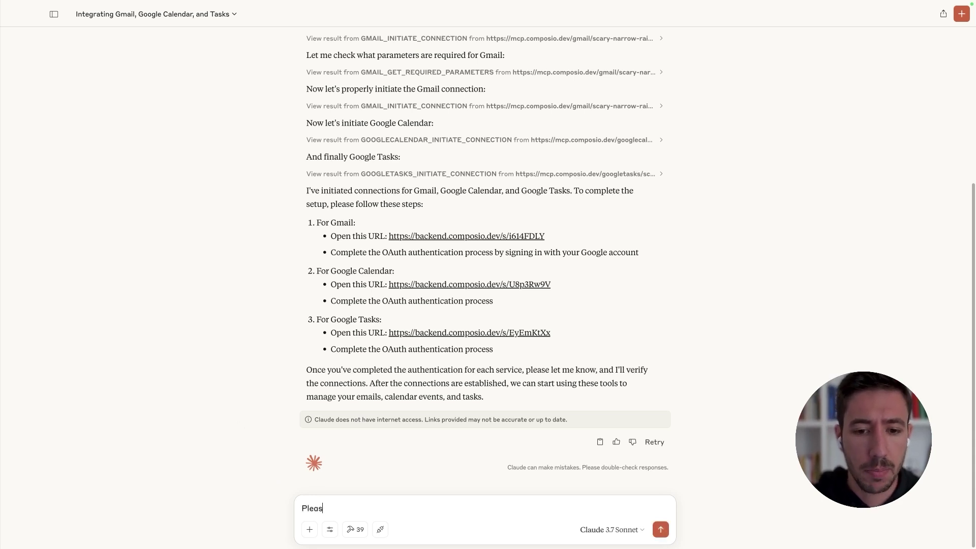
type("e give me a ")
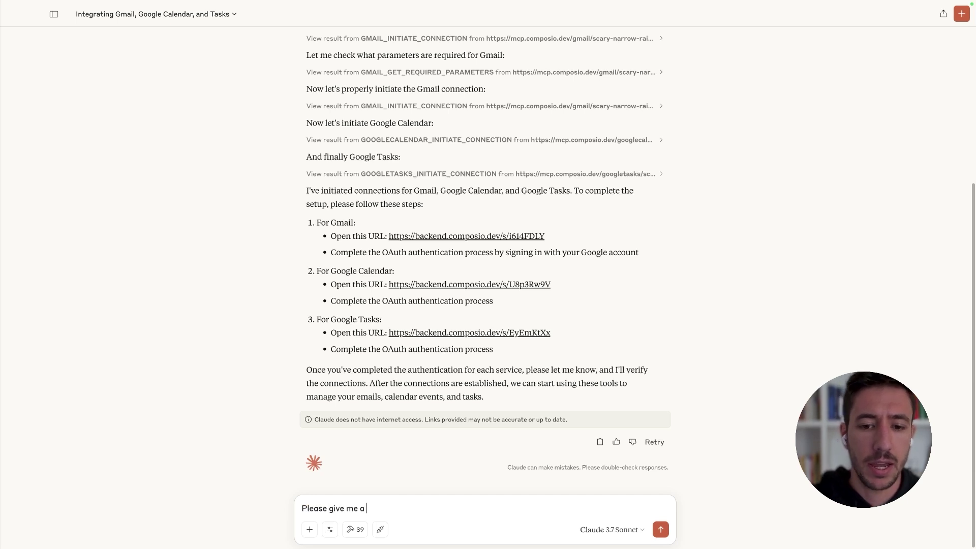
type("ru")
key("super+a")
key("BackSpace")
type("Setup ")
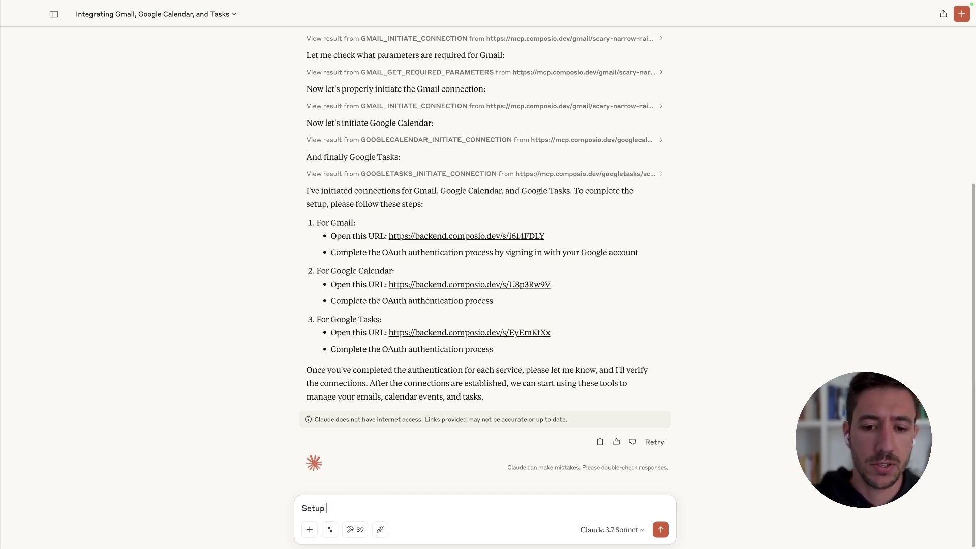
type("is done.")
key("shift+Return")
key("shift+Return")
type("Please check all")
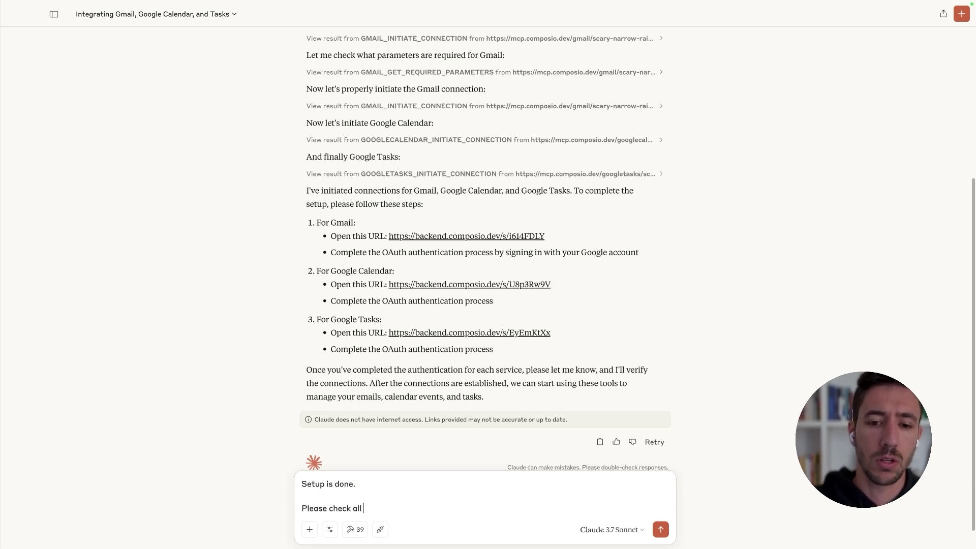
type(" the unread emails, categori")
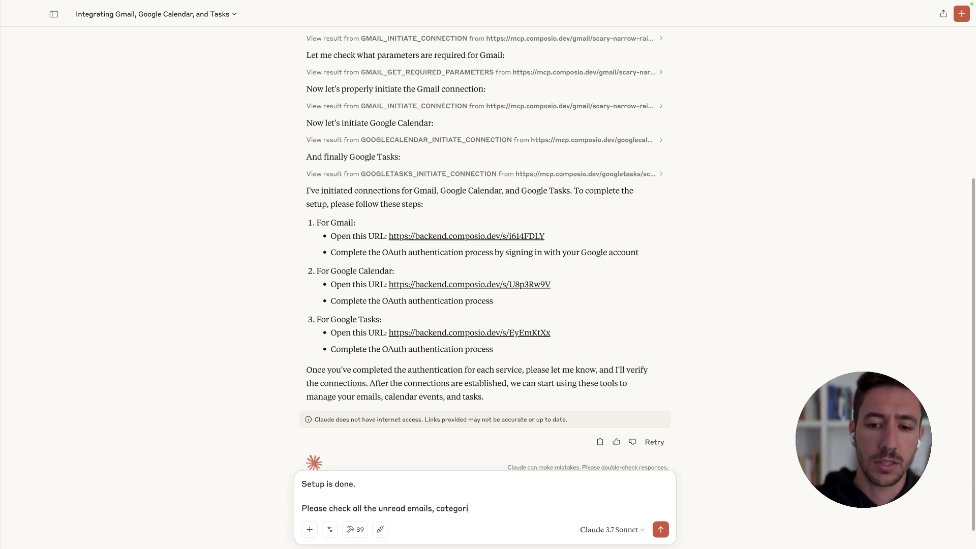
type("zed those")
key("BackSpace")
key("BackSpace")
key("BackSpace")
key("BackSpace")
type("those based on importance and giv")
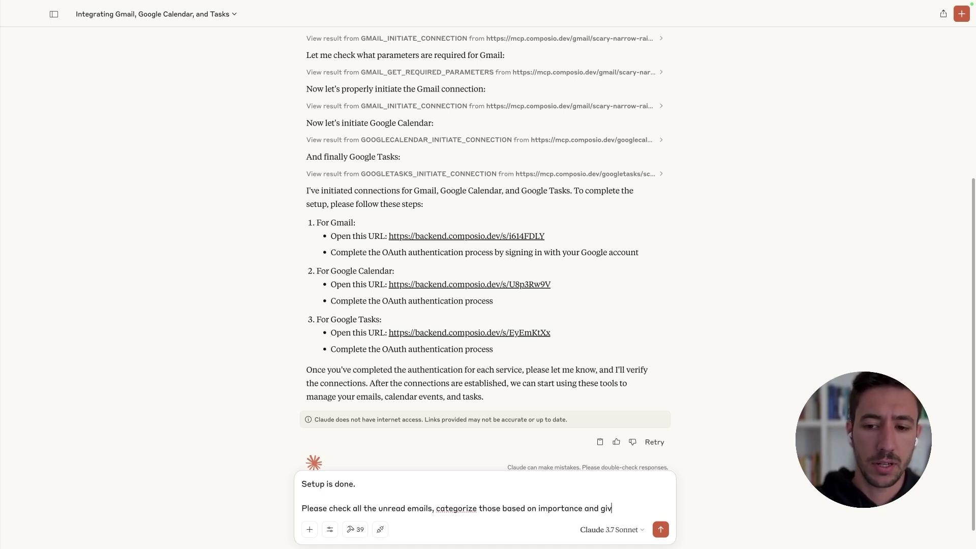
type("e me a summary for each of them as well")
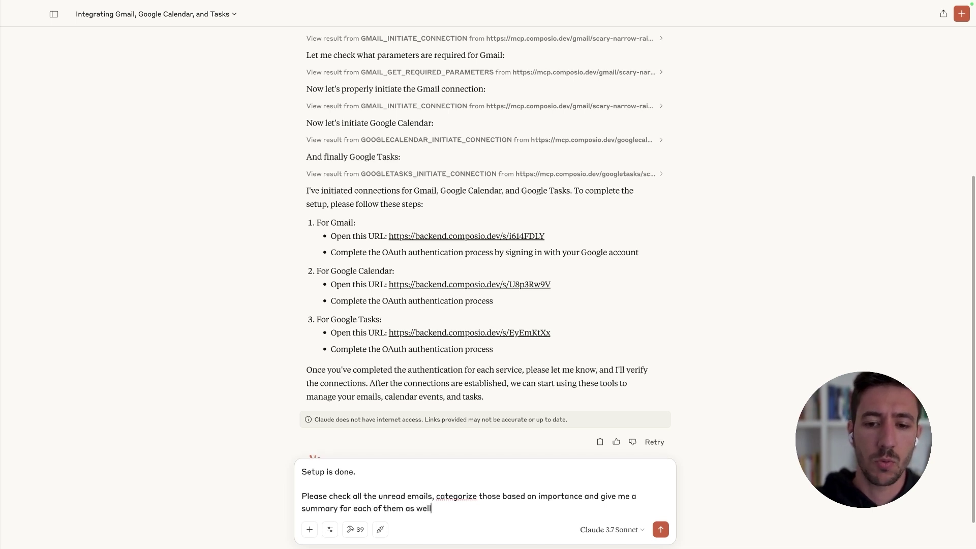
type(" as a list of action")
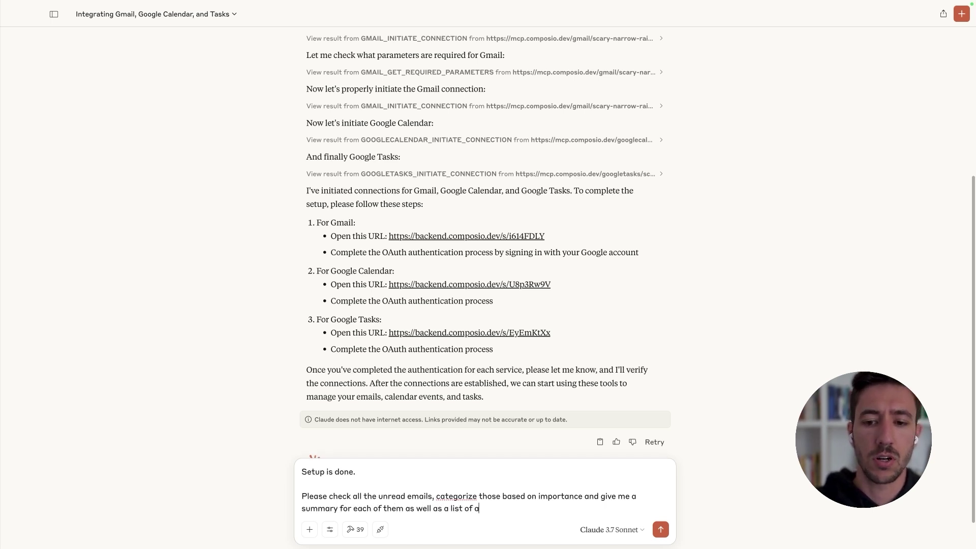
type(" items")
key("Return")
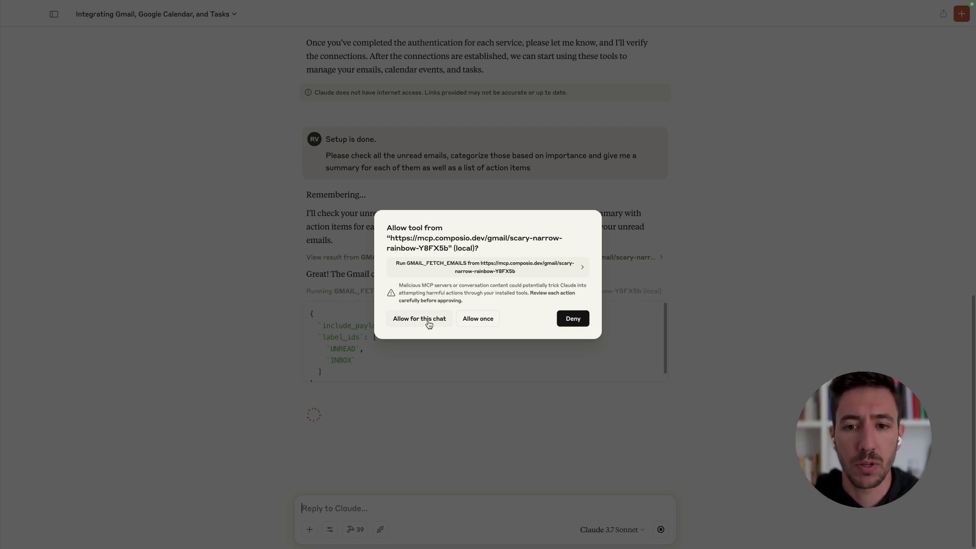
Step: Allow GMAIL_FETCH_EMAILS for this chat so Claude can fetch the unread emails
left_click(409, 319)
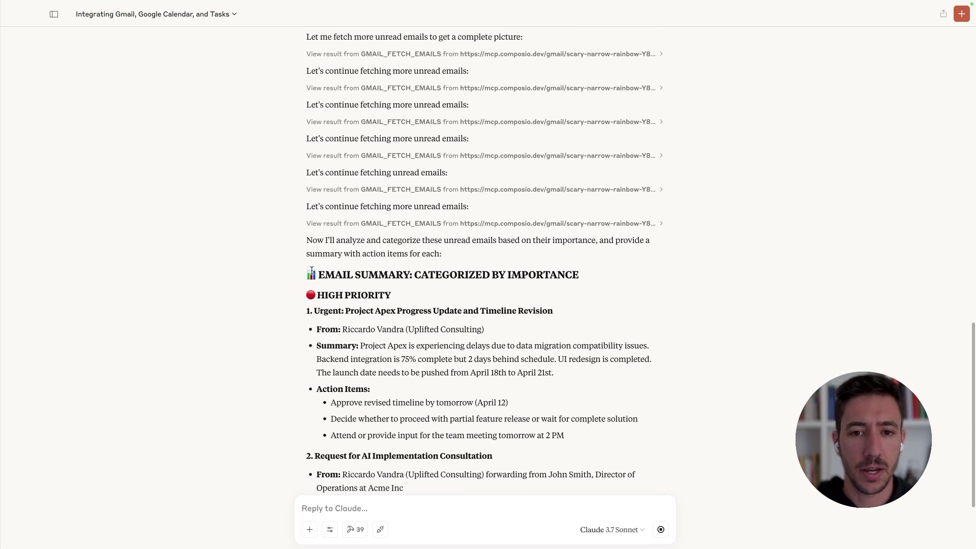
Step: Read the HIGH PRIORITY section: the Project Apex summary, its action items and the AI consultation request
left_click_drag(298, 274, 581, 275)
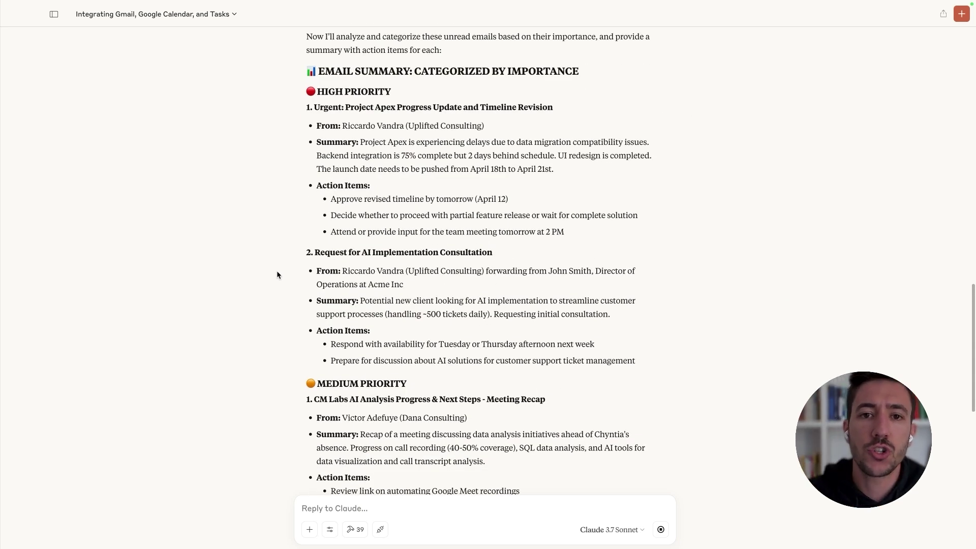
left_click_drag(307, 90, 552, 108)
left_click(327, 144)
left_click_drag(360, 142, 593, 169)
left_click(600, 175)
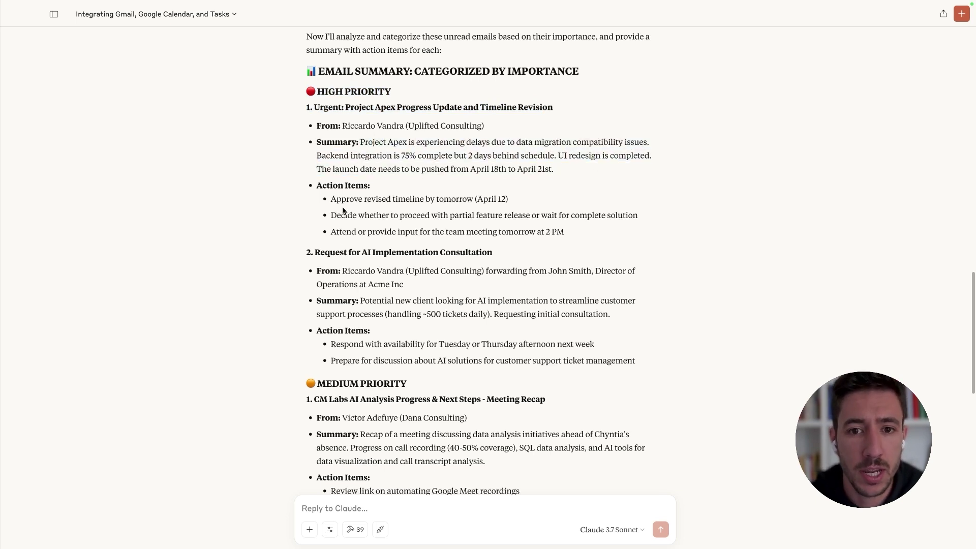
double_click(327, 185)
left_click(420, 188)
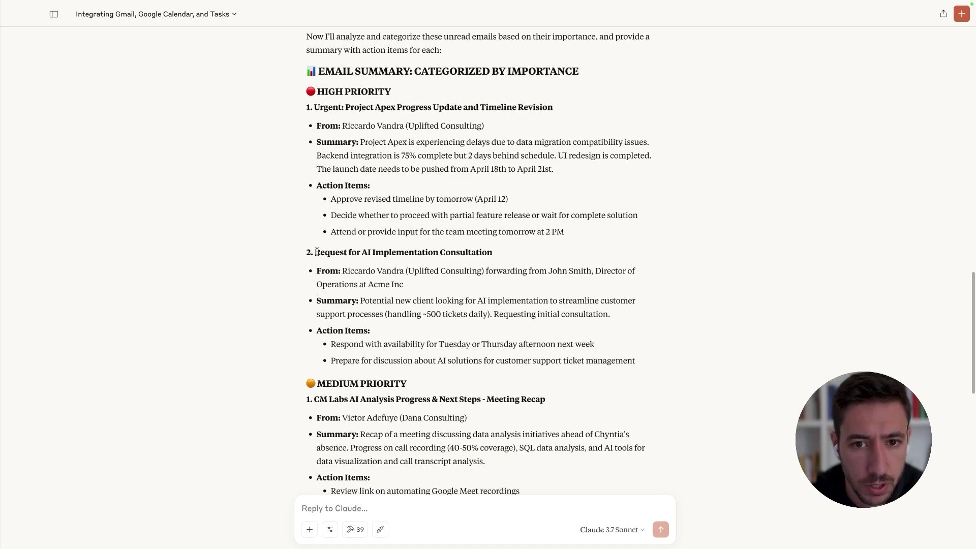
left_click_drag(317, 252, 490, 252)
left_click(490, 252)
Step: Read on through the CM Labs and AI Implementation Trends items to the Overall Action Summary
scroll(339, 341, "down", 4)
left_click_drag(319, 192, 478, 192)
left_click(337, 189)
scroll(383, 265, "down", 4)
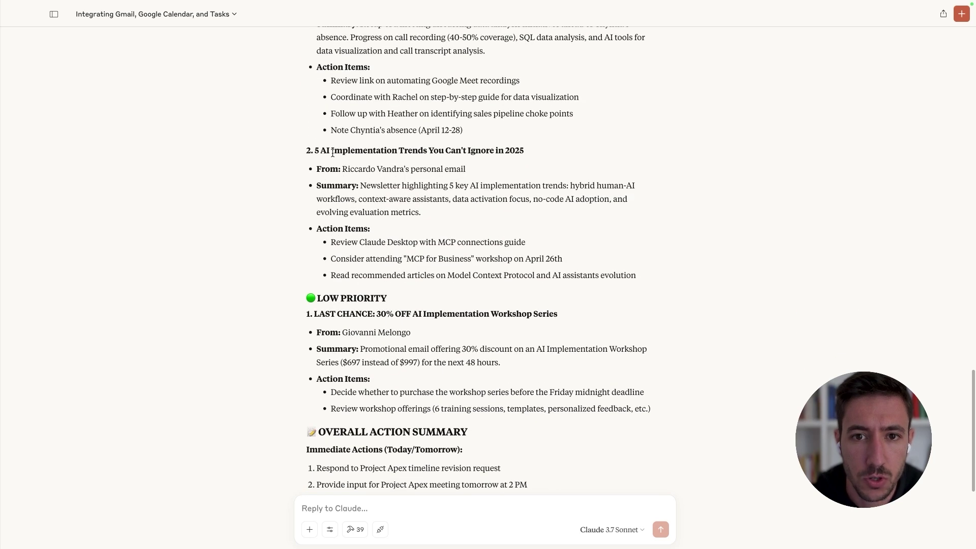
left_click_drag(322, 151, 563, 155)
left_click(563, 154)
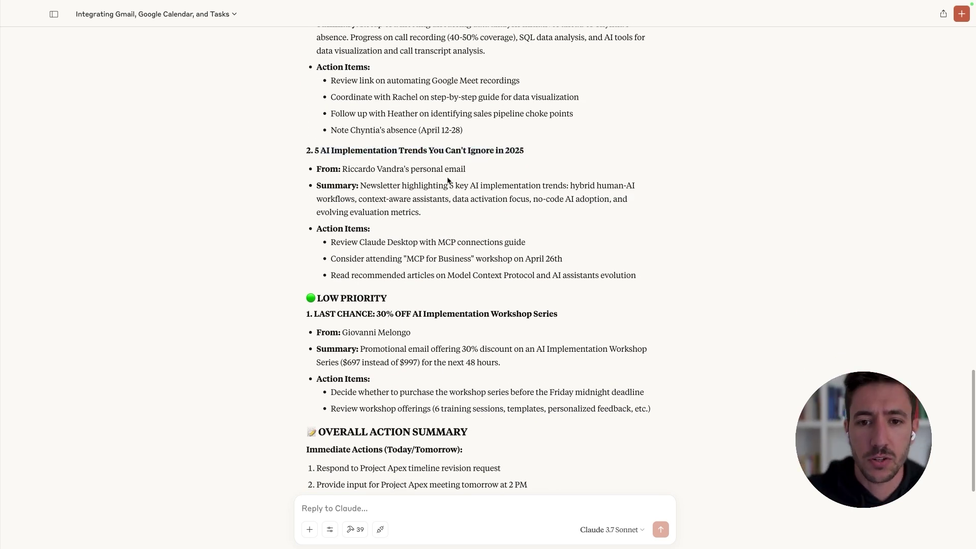
scroll(448, 180, "down", 4)
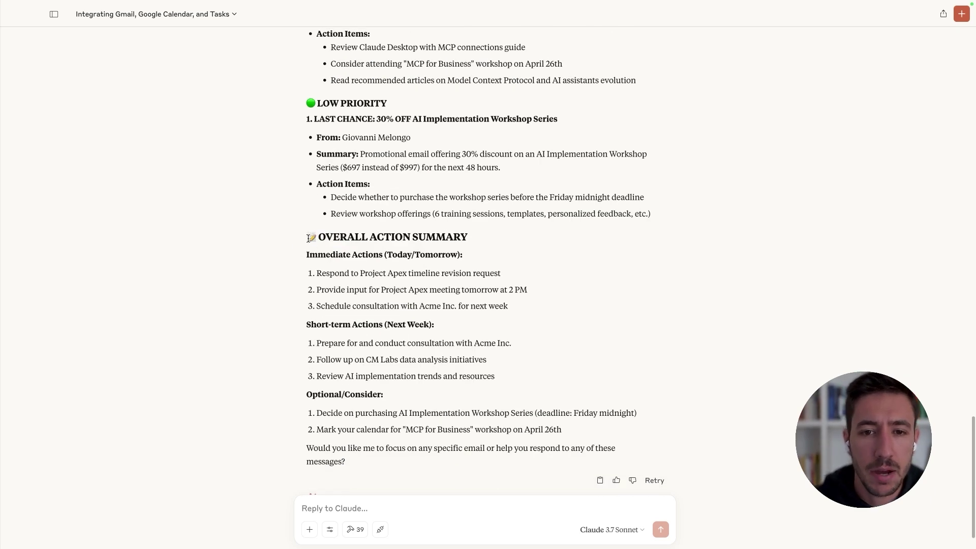
left_click_drag(308, 237, 531, 291)
left_click(304, 229)
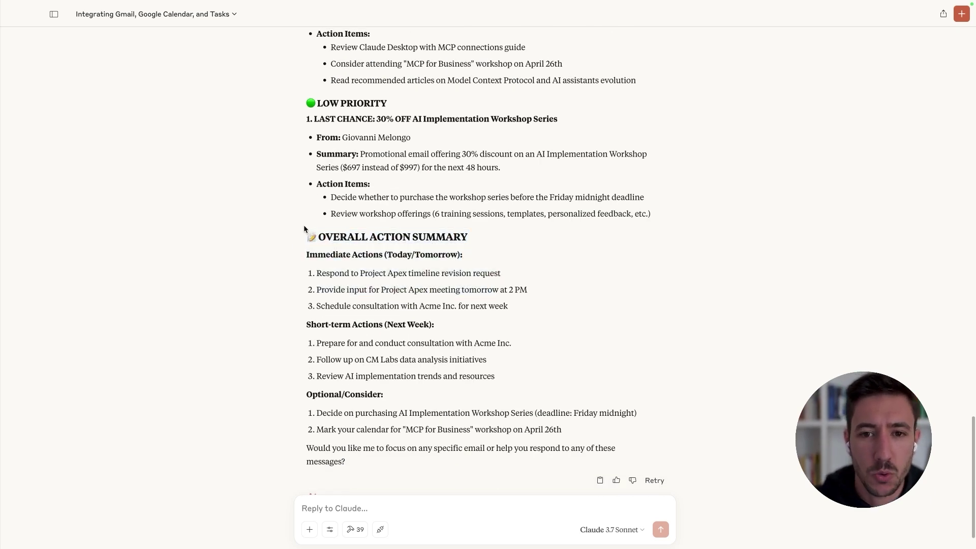
left_click_drag(305, 233, 416, 392)
left_click(341, 426)
scroll(356, 483, "down", 1)
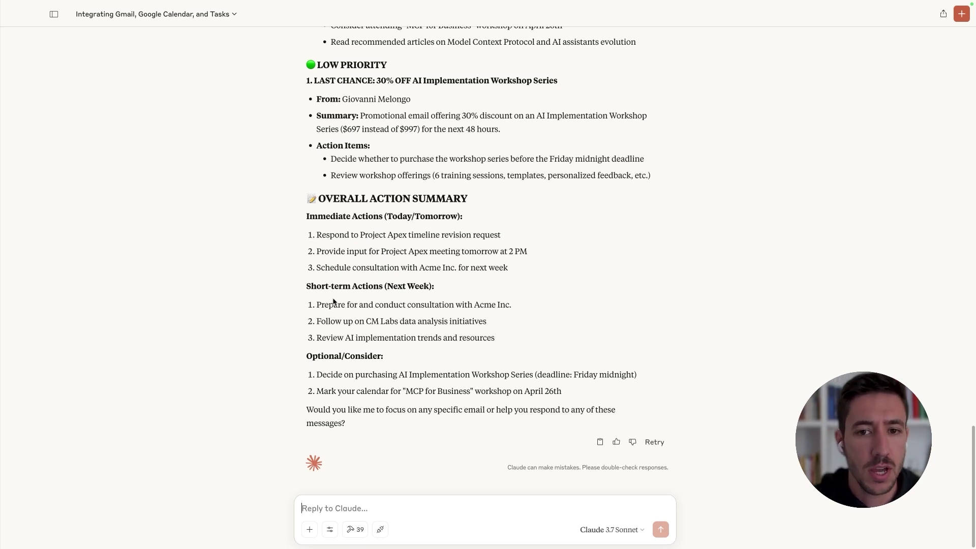
Step: Ask Claude to add 'Schedule consultation with Acme Inc' to the task list and allow the Google Tasks tool
type("Please add")
left_click_drag(512, 305, 319, 304)
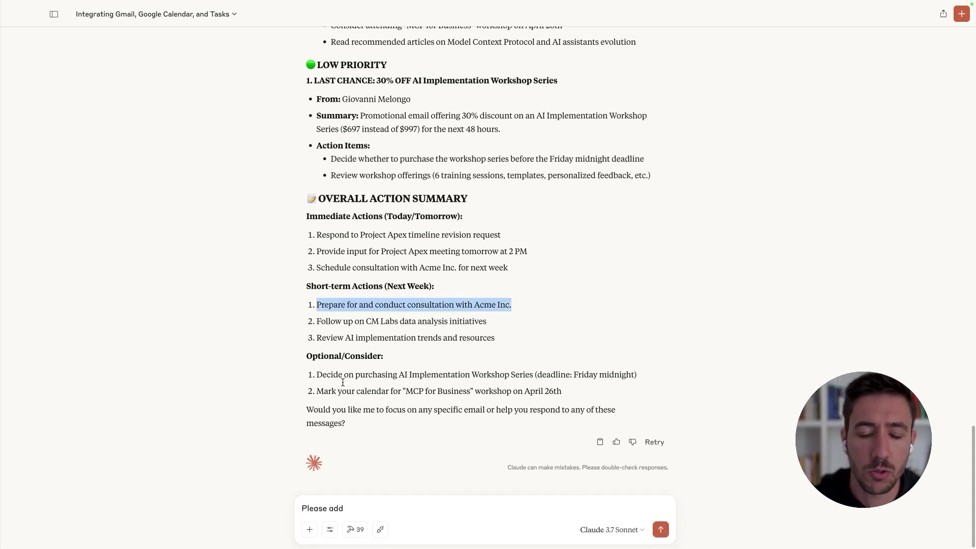
left_click(359, 508)
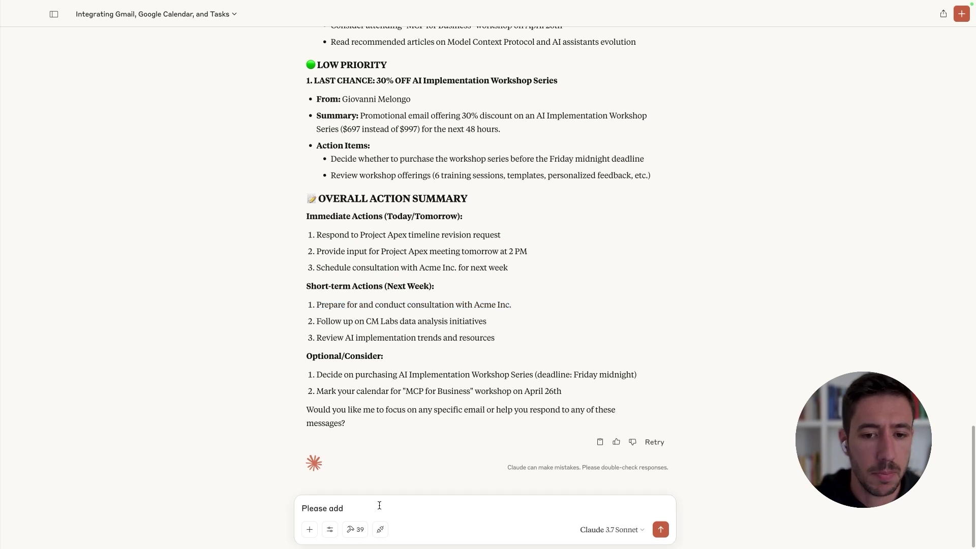
type("d to t")
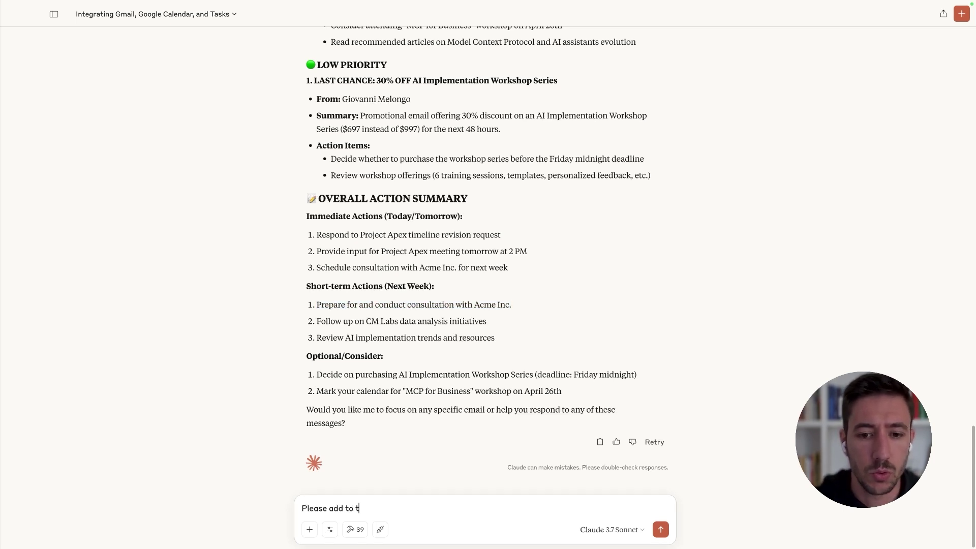
type("he task lists")
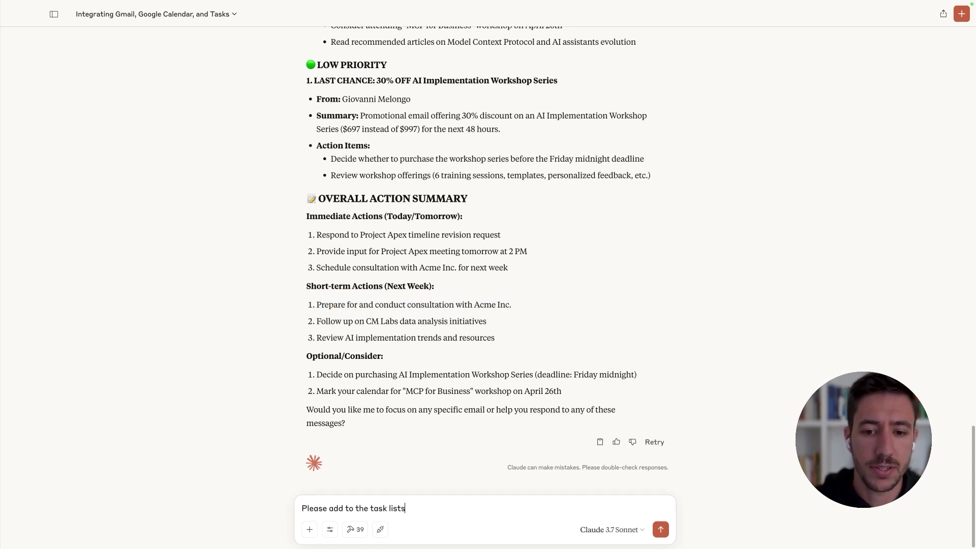
type(" the following ")
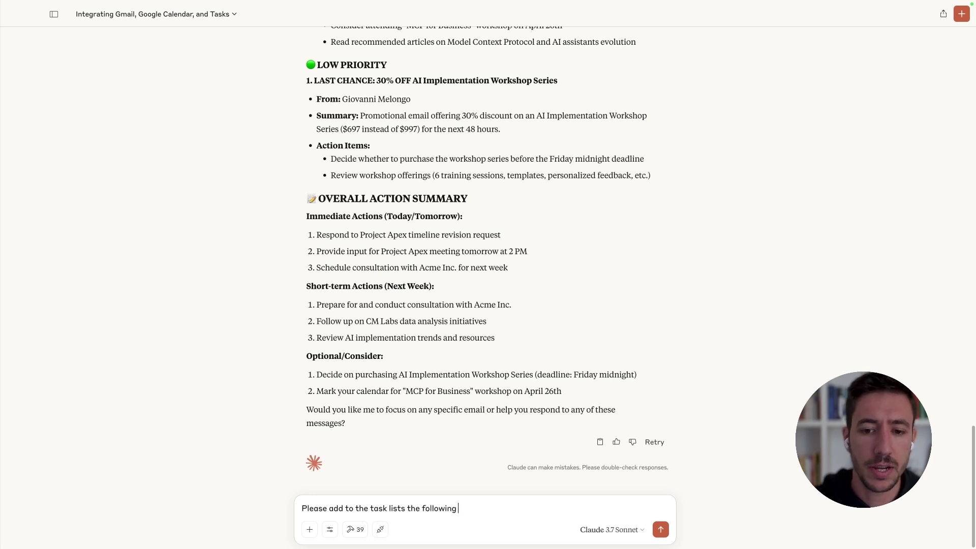
type("item: Schedule consult")
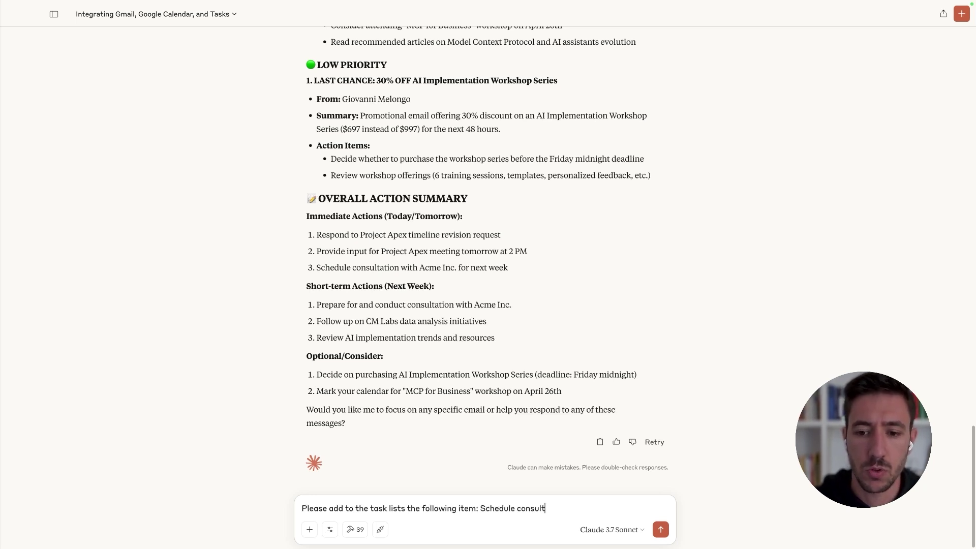
type("ation with Acme Inc")
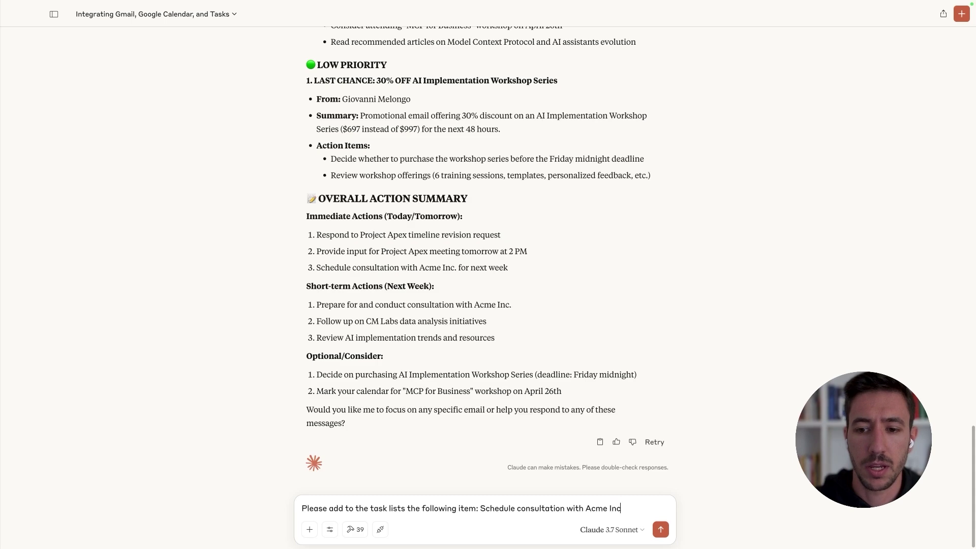
key("Return")
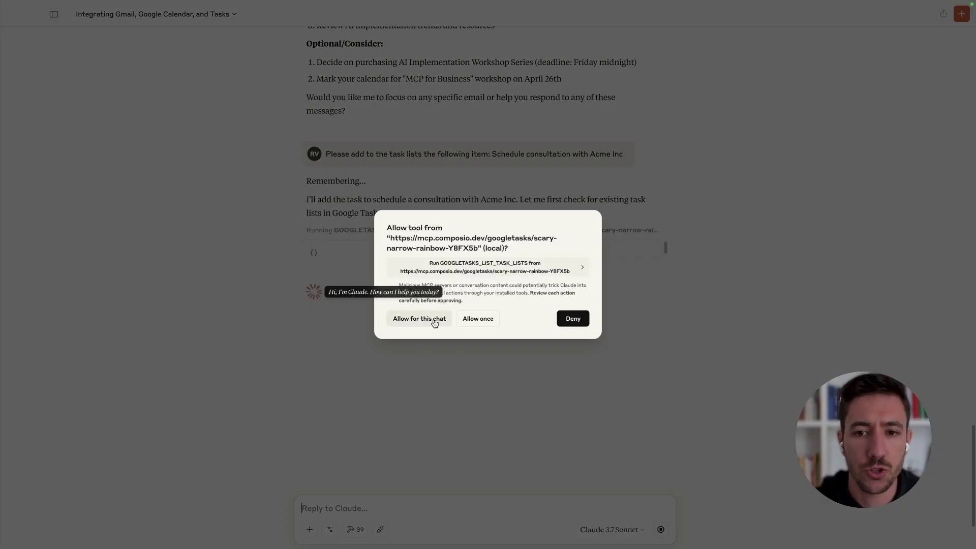
left_click(432, 320)
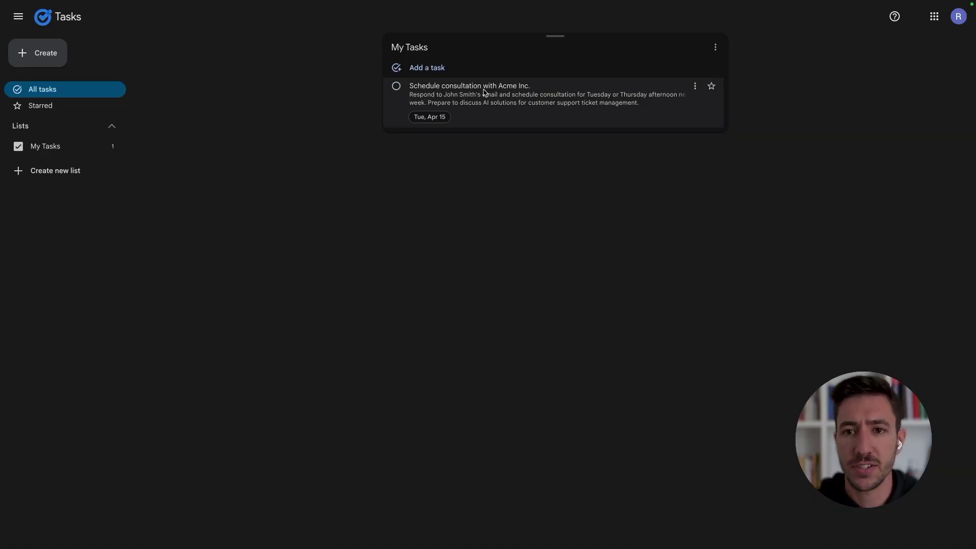
left_click(485, 89)
left_click(464, 104)
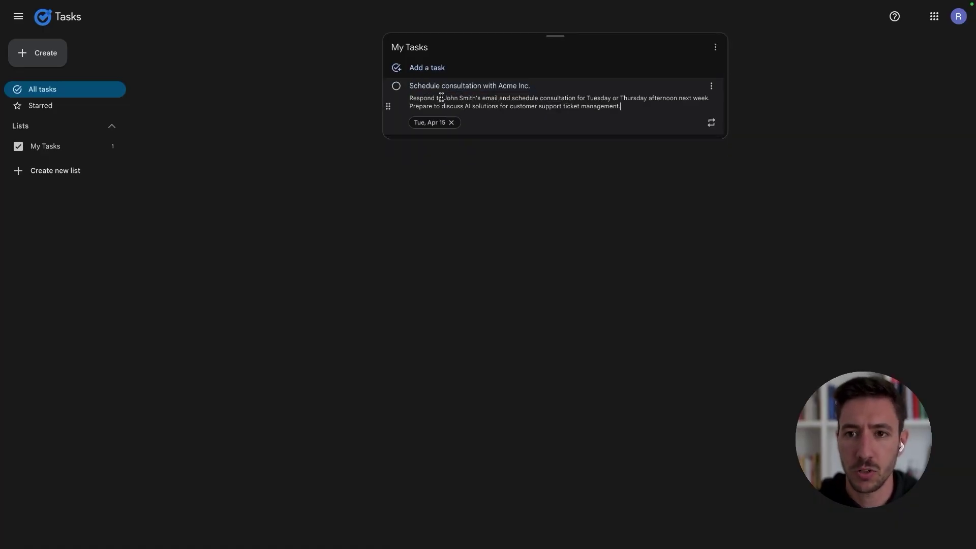
left_click_drag(417, 98, 631, 110)
left_click(631, 109)
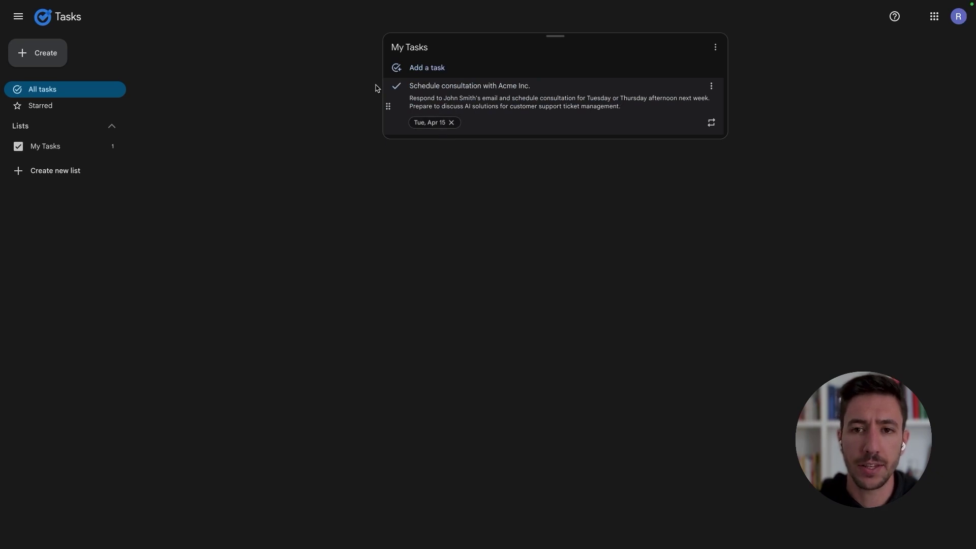
key("ctrl+Left")
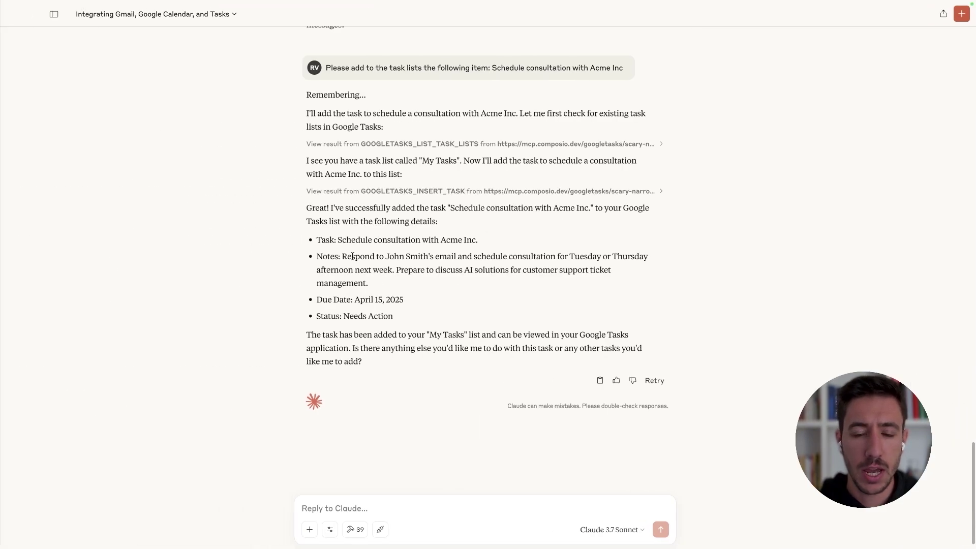
Step: Ask Claude to schedule the team meeting tomorrow at 2 PM with a guest, approving the calendar tool
scroll(392, 234, "up", 15)
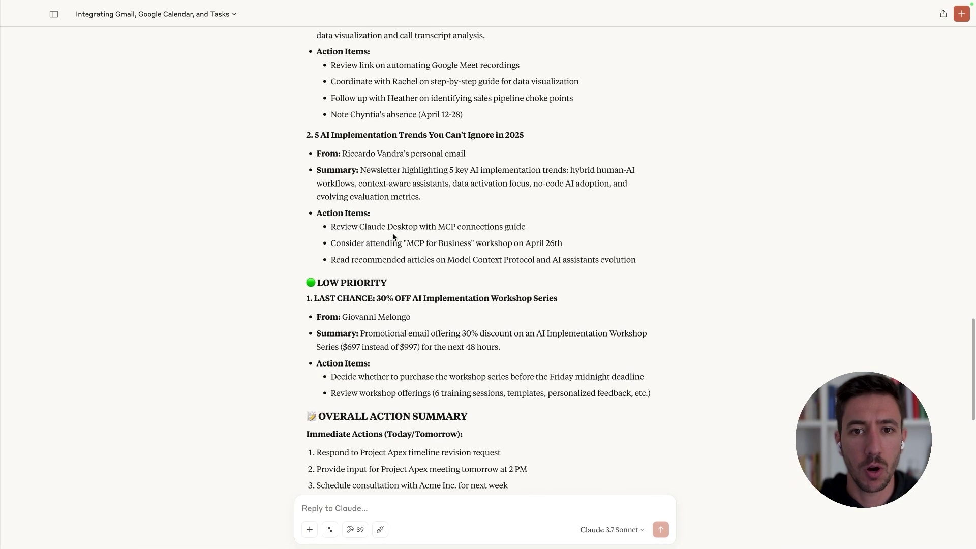
scroll(347, 182, "up", 5)
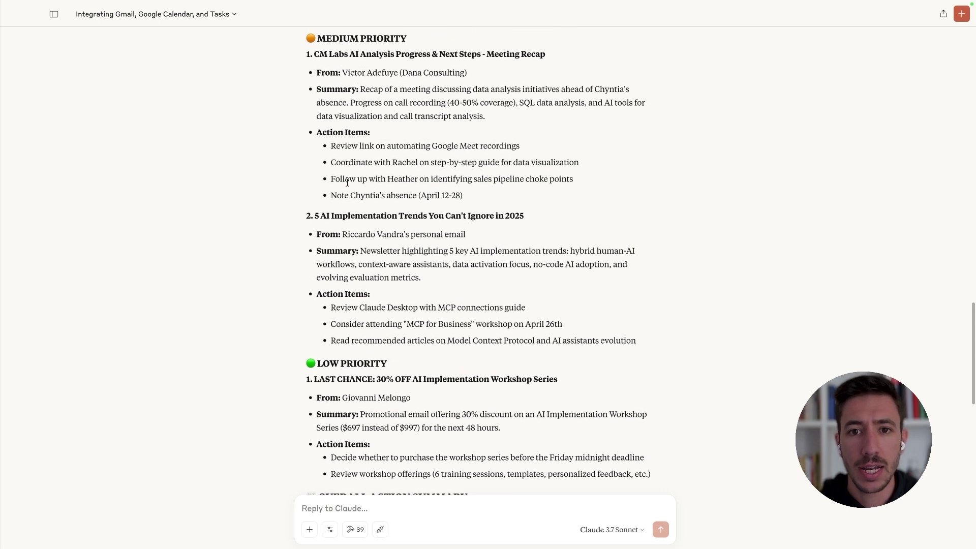
scroll(347, 183, "up", 10)
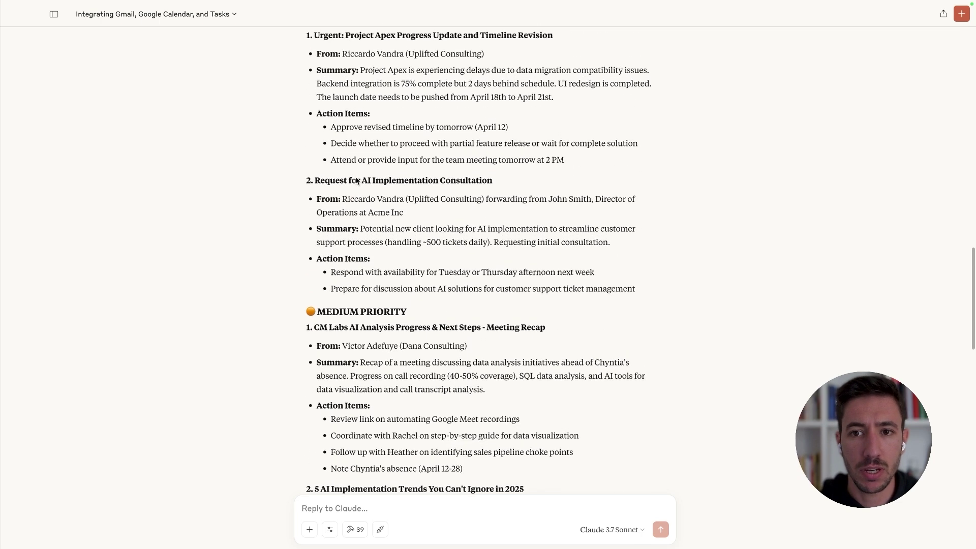
scroll(376, 218, "up", 3)
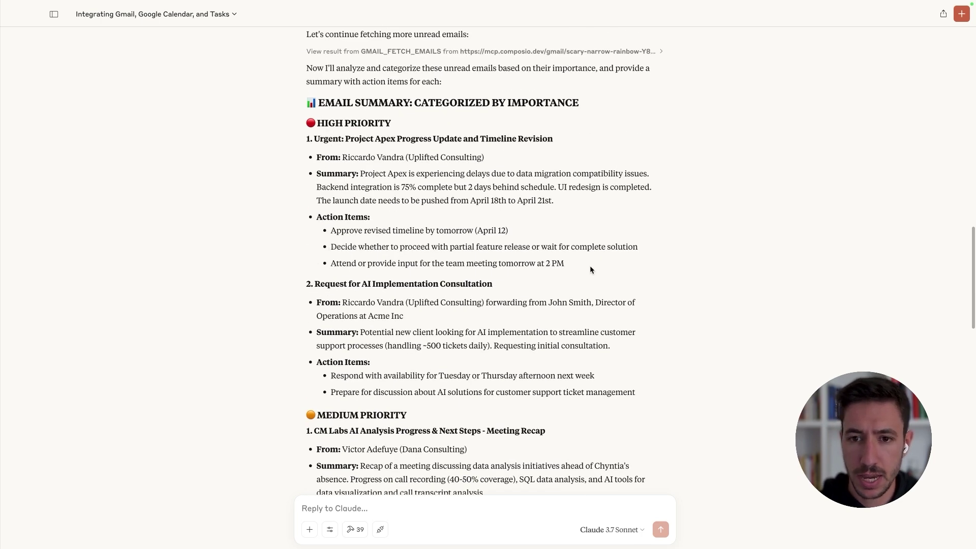
left_click_drag(590, 264, 449, 260)
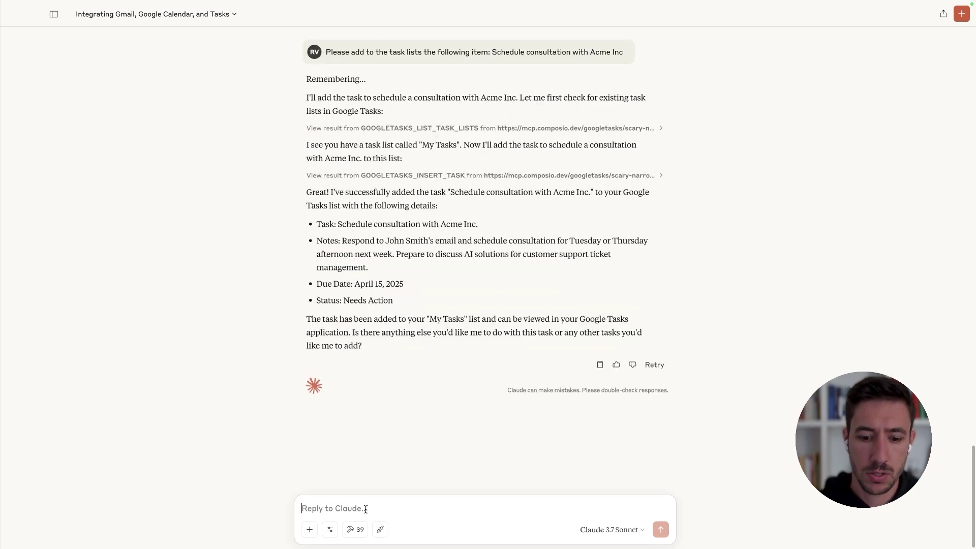
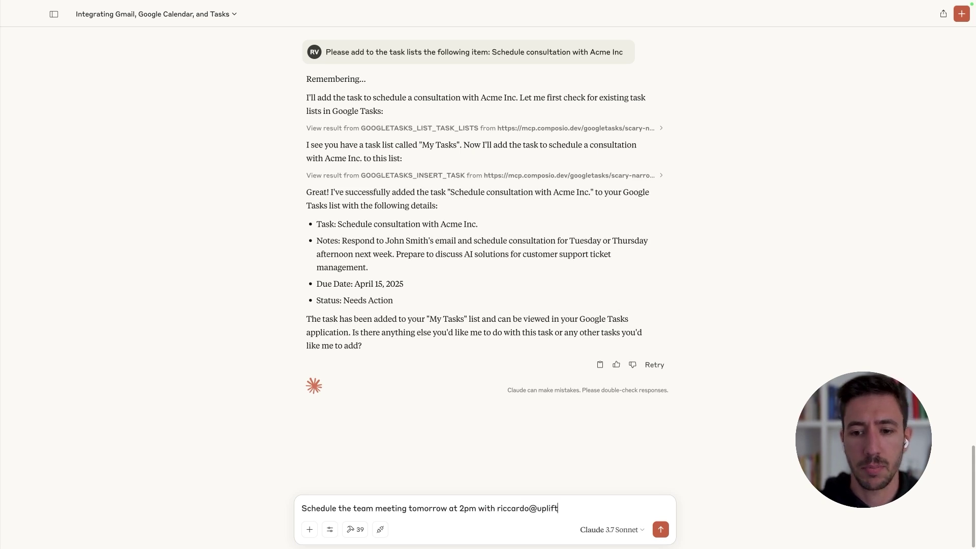
key("Return")
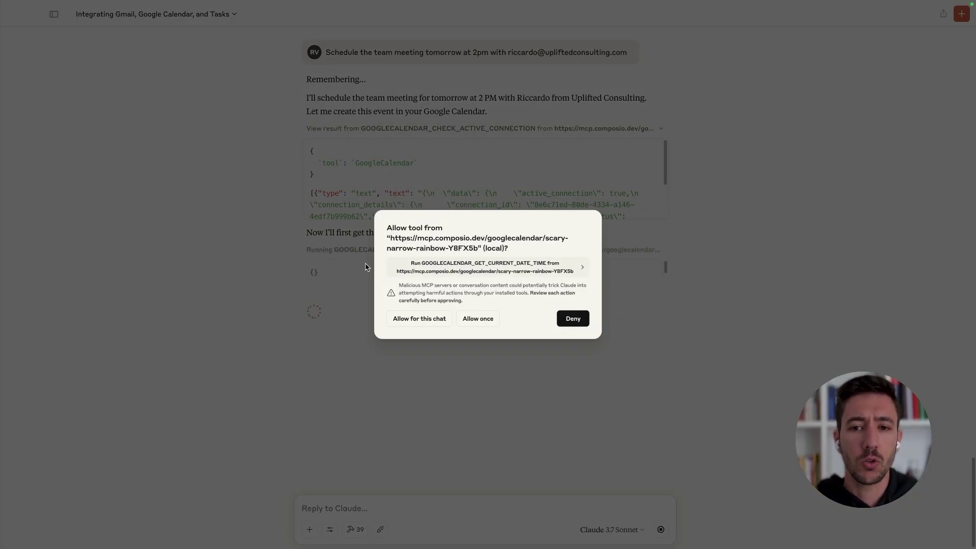
key("Return")
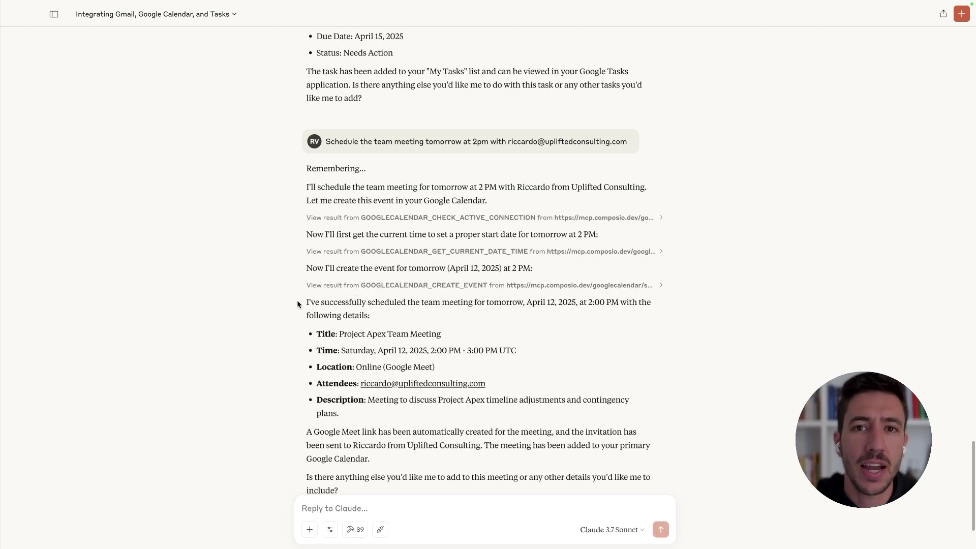
left_click_drag(292, 289, 508, 435)
Step: Open the Project Apex Team Meeting event on Saturday, April 12 in Google Calendar
key("ctrl+Right")
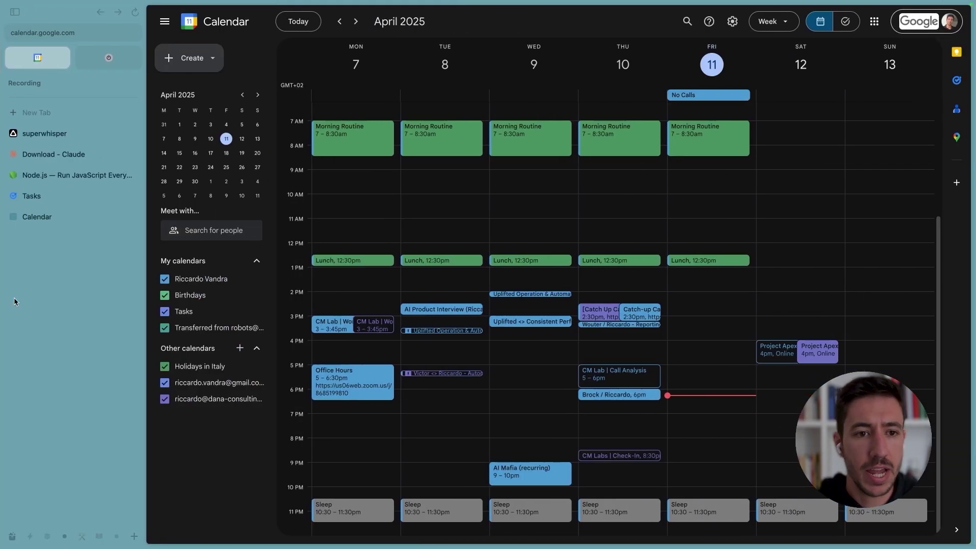
left_click(54, 214)
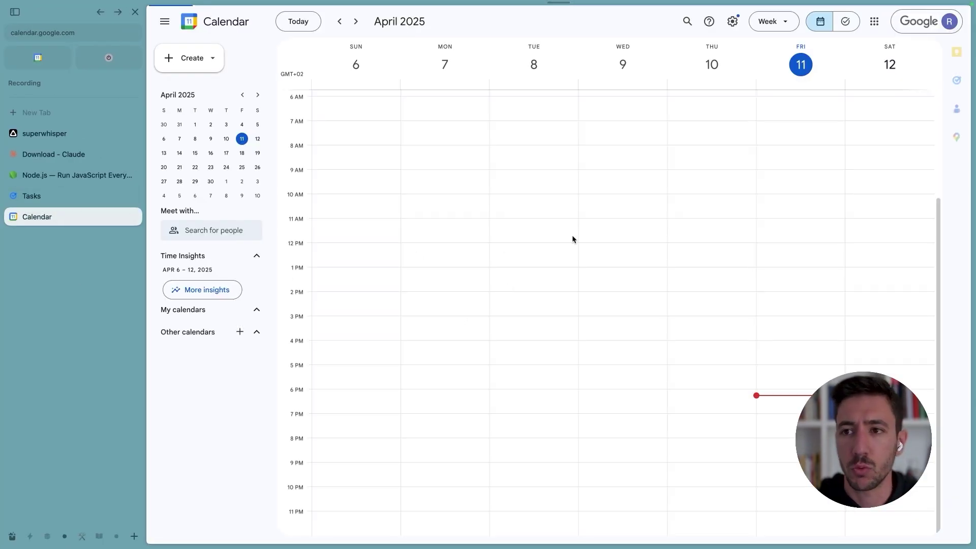
left_click(874, 351)
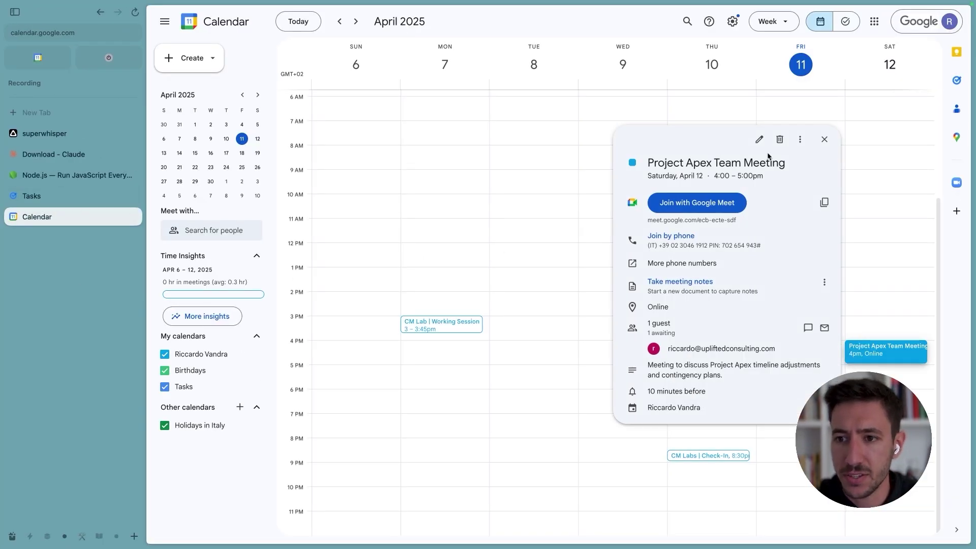
left_click_drag(654, 162, 826, 163)
left_click(826, 161)
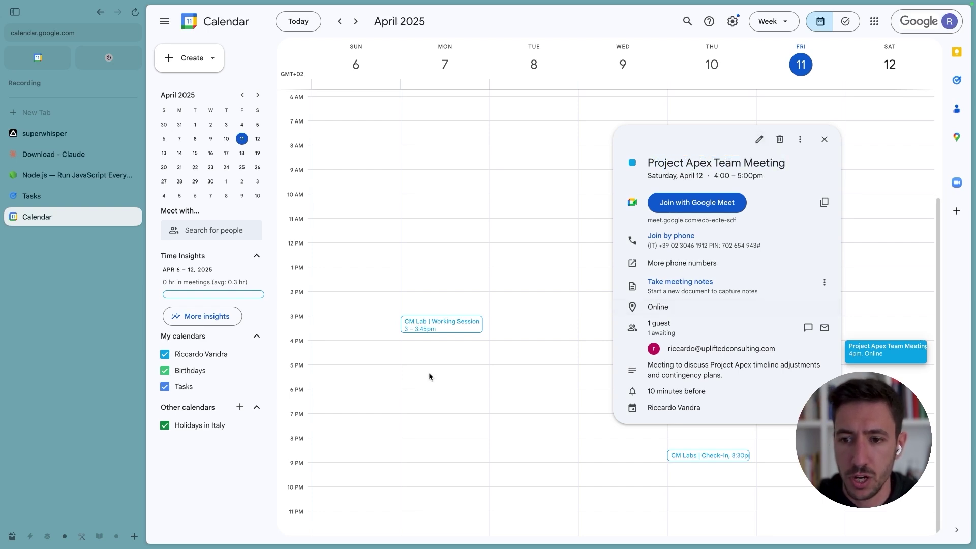
Step: Compare the event's 4:00–5:00pm time with Claude's reported 2:00–3:00 PM UTC
key("super+Tab")
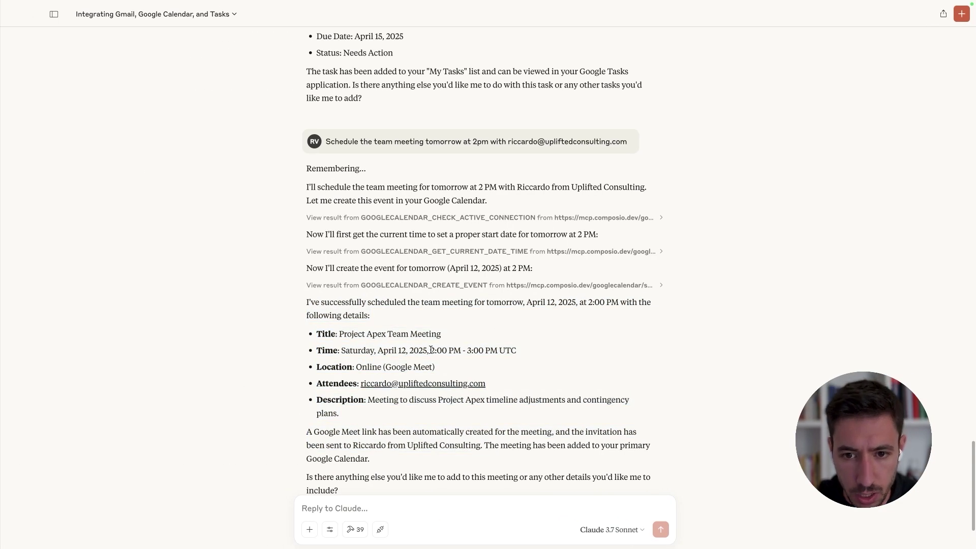
left_click_drag(430, 351, 507, 351)
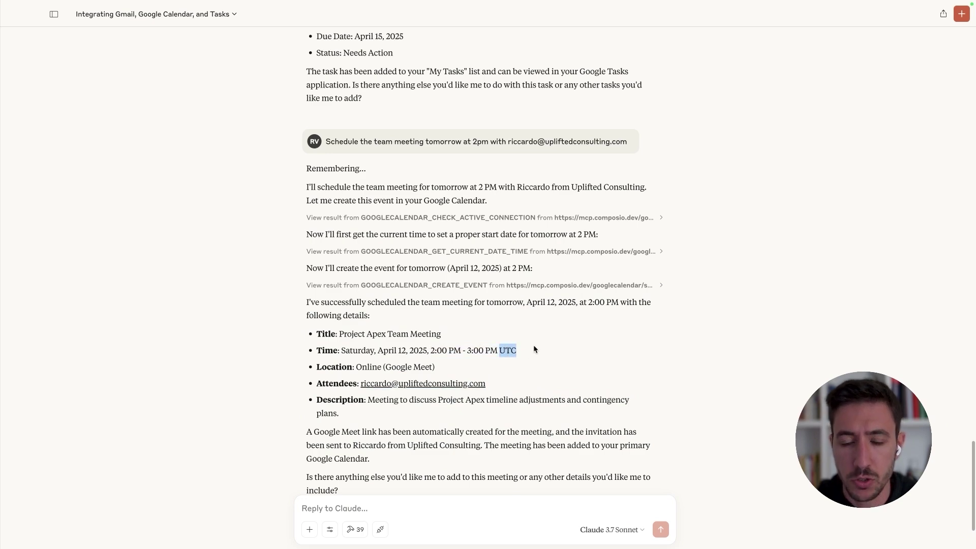
key("super+Tab")
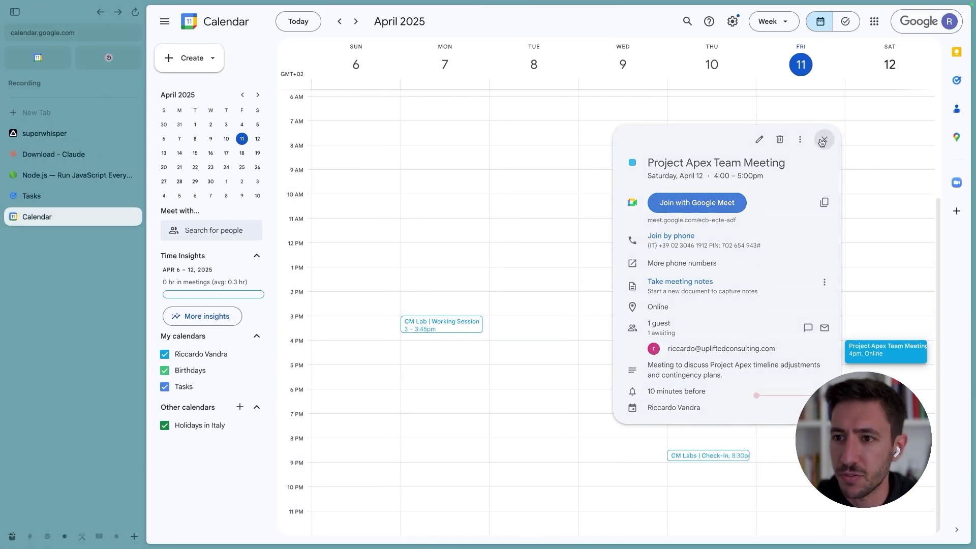
left_click(824, 140)
left_click(874, 359)
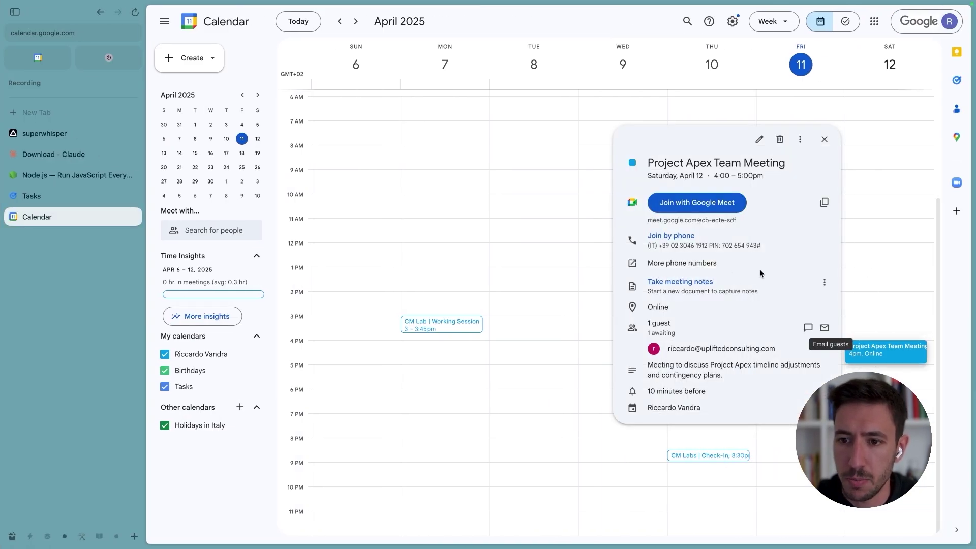
key("super+Tab")
scroll(421, 404, "down", 2)
left_click(406, 348)
left_click_drag(313, 338, 413, 365)
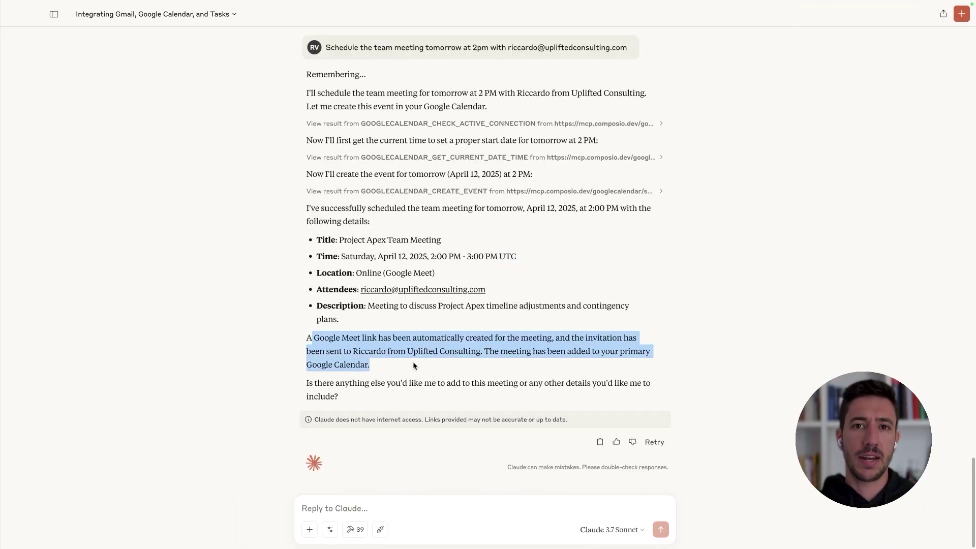
scroll(401, 183, "up", 13)
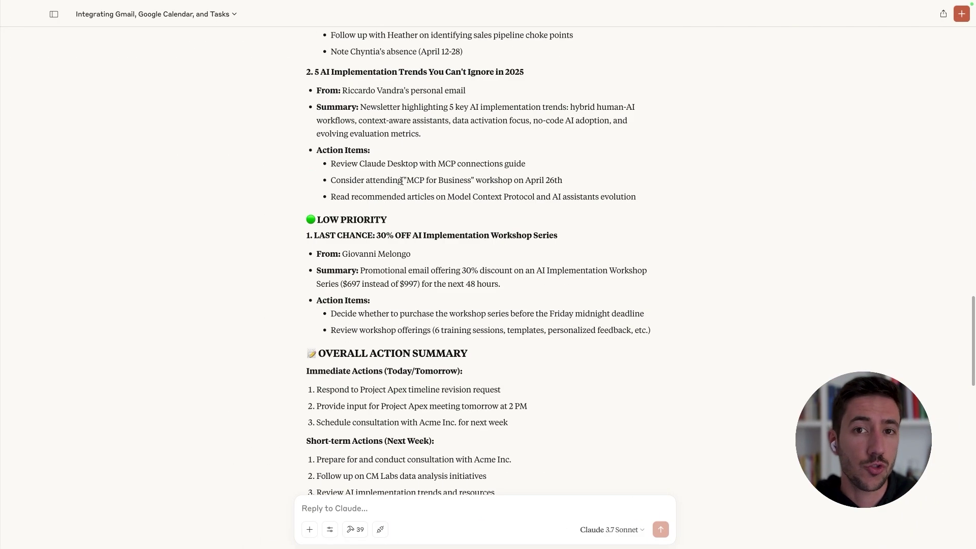
key("super+Tab")
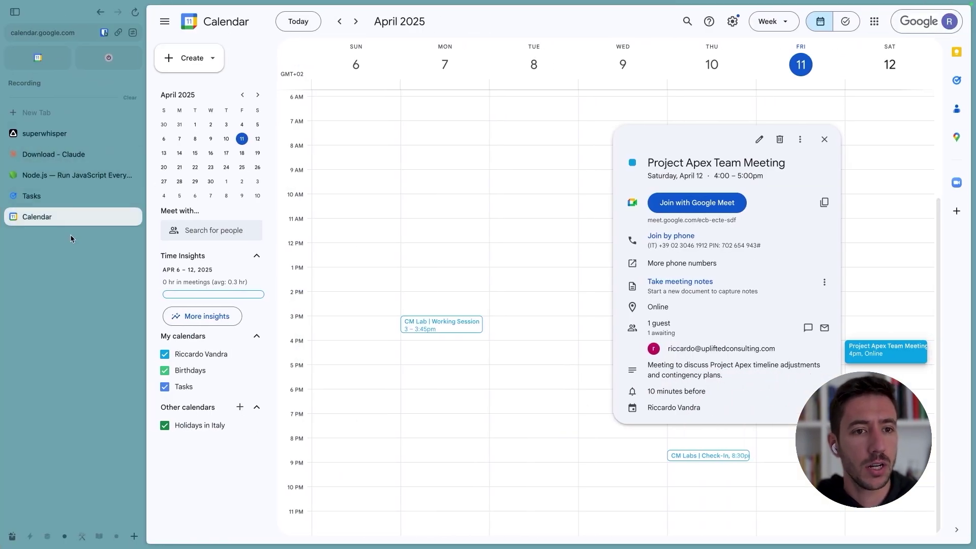
key("Escape")
key("super+t")
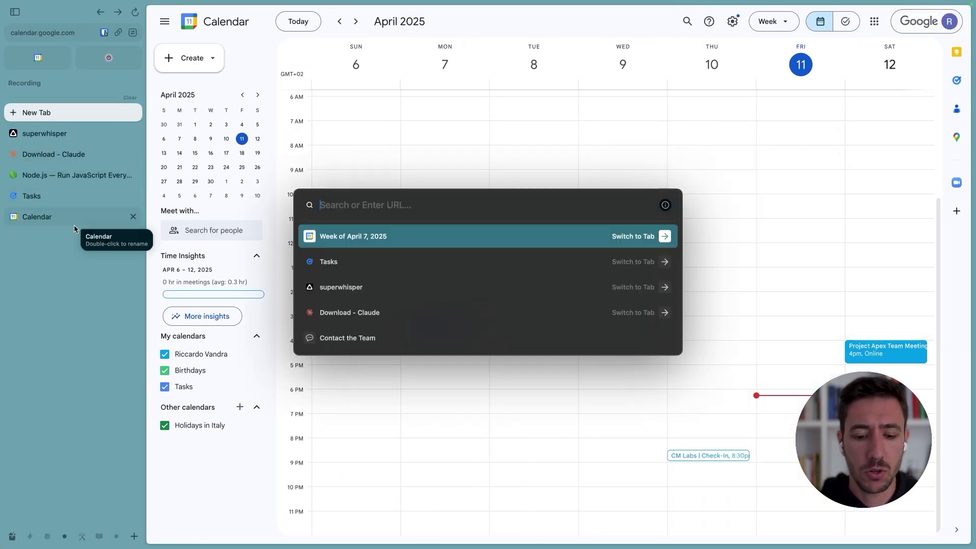
type("dev.")
type("composio")
key("super+BackSpace")
type("dev")
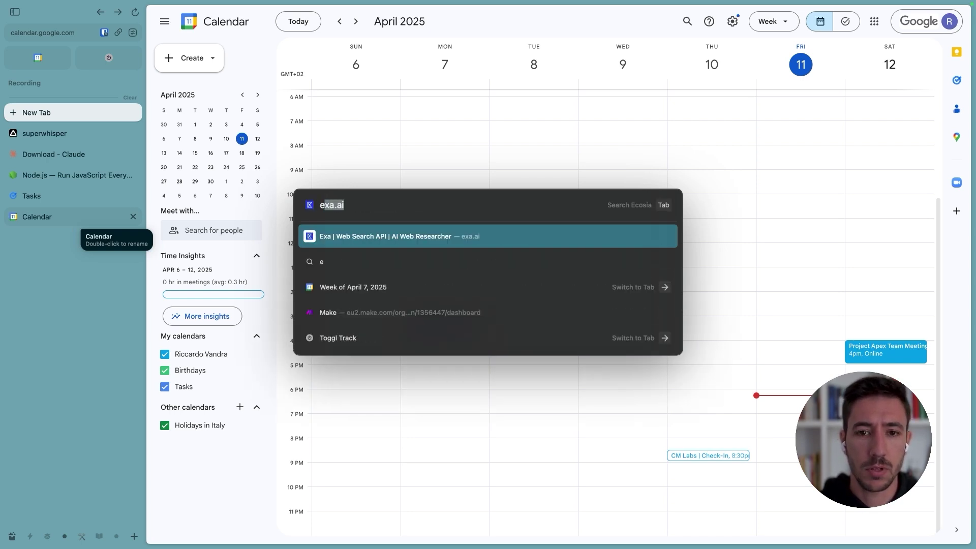
type(".composio.dev")
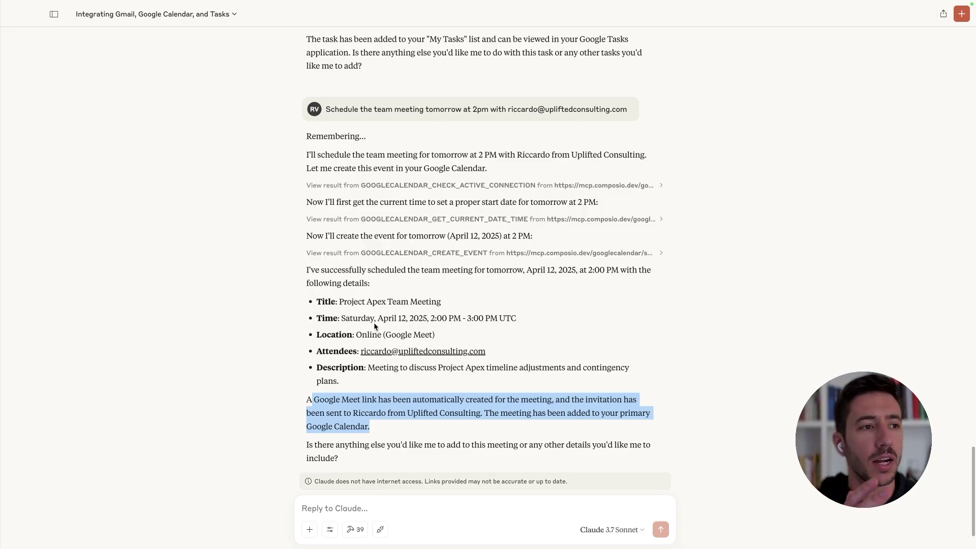
key("ctrl+Right")
Step: Scroll through Composio's integration categories down to CRM apps like Zendesk, Salesforce and Hubspot
scroll(326, 236, "down", 6)
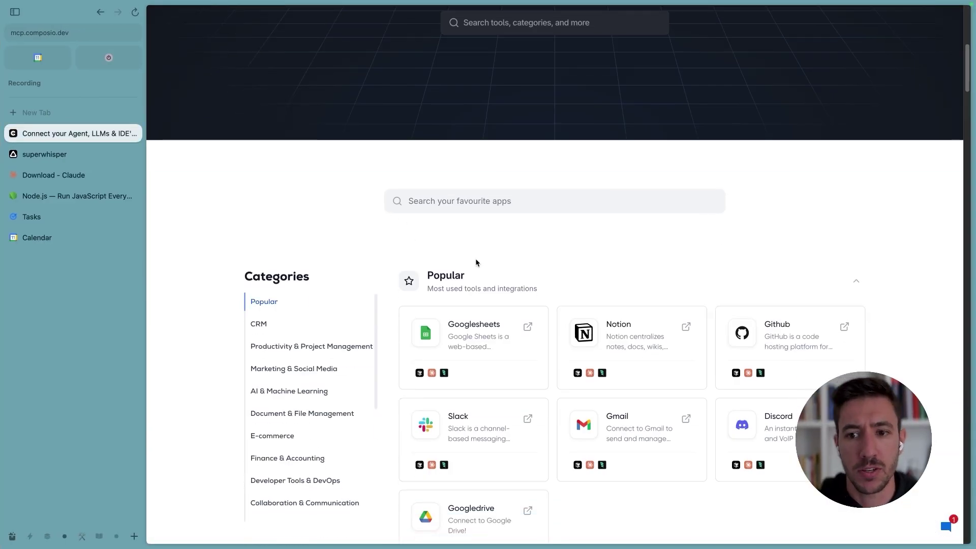
scroll(712, 241, "down", 2)
mouse_move(659, 226)
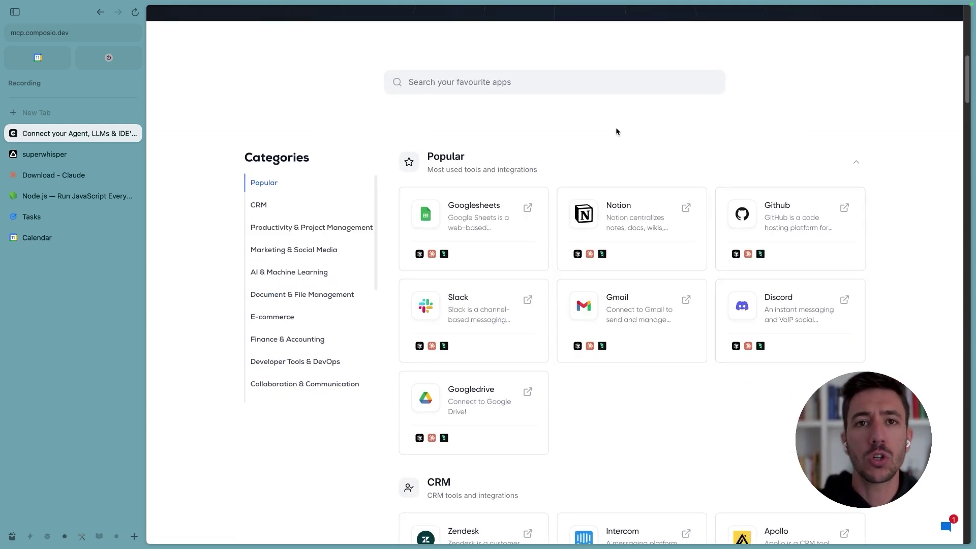
scroll(627, 234, "down", 2)
mouse_move(630, 235)
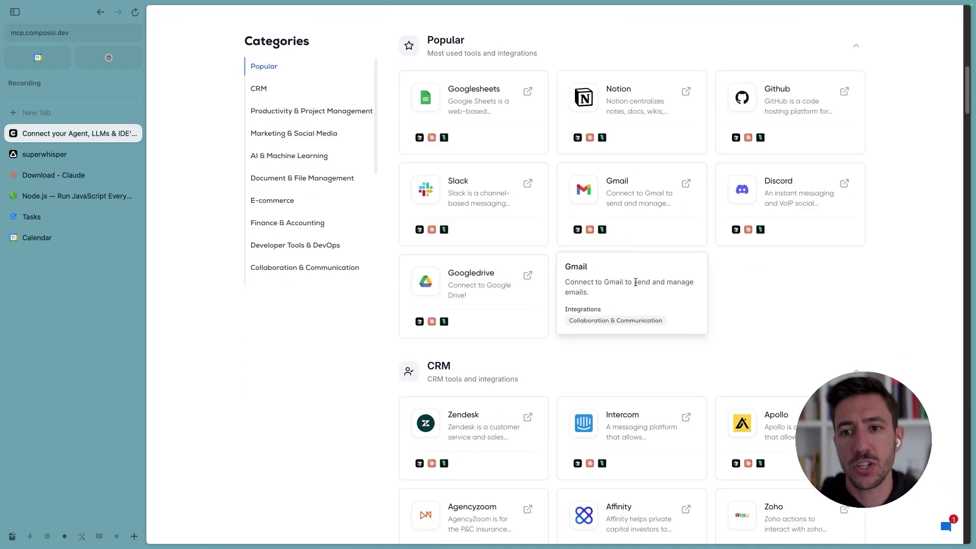
scroll(722, 342, "down", 4)
scroll(675, 372, "down", 4)
mouse_move(675, 371)
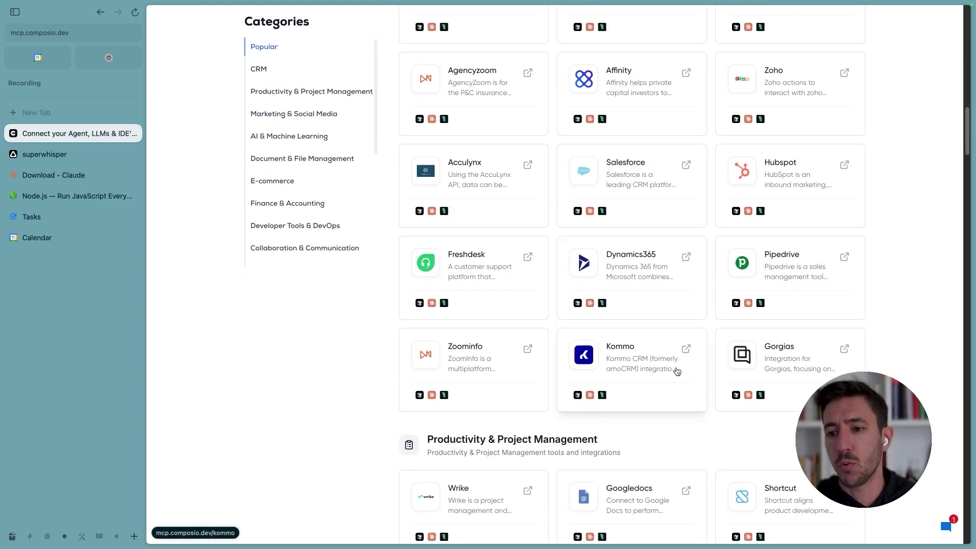
scroll(584, 153, "up", 2)
mouse_move(636, 107)
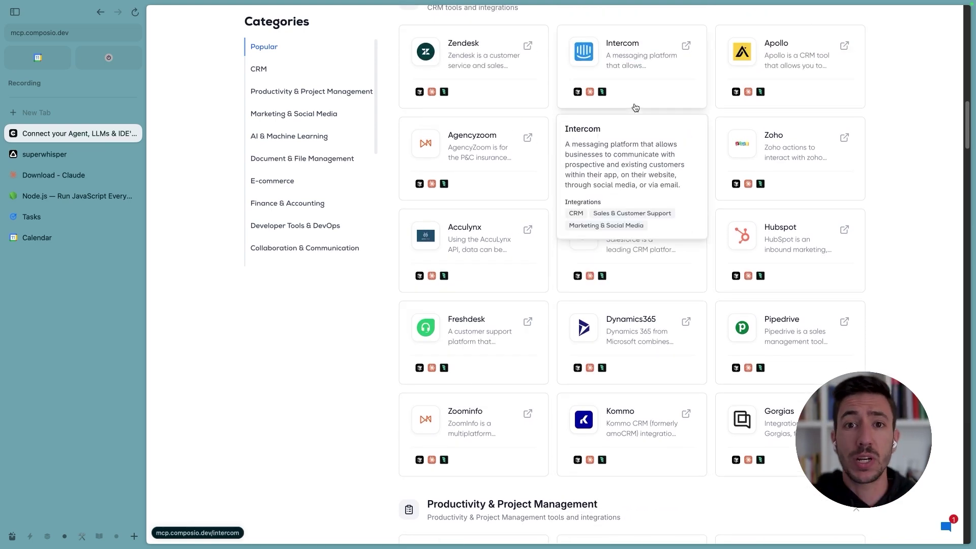
scroll(505, 149, "up", 1)
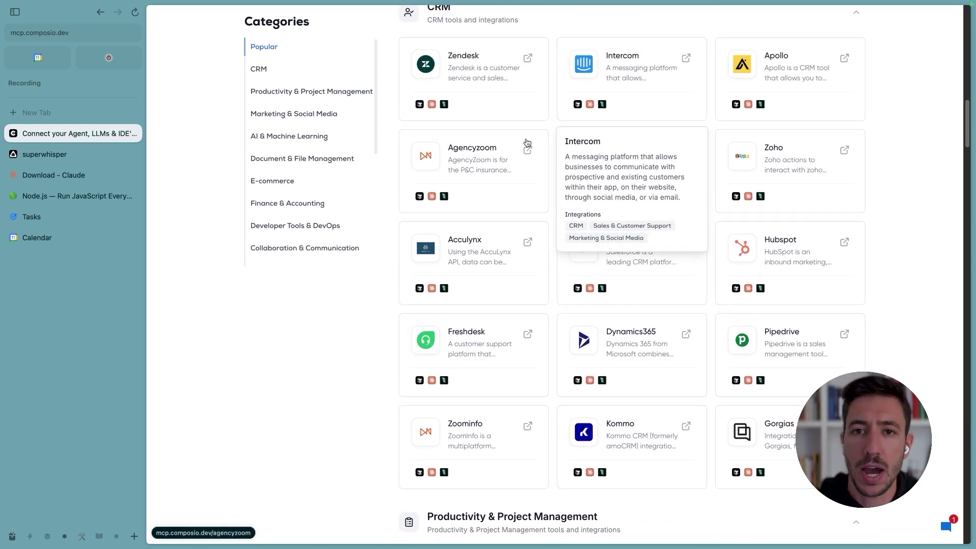
scroll(573, 153, "up", 5)
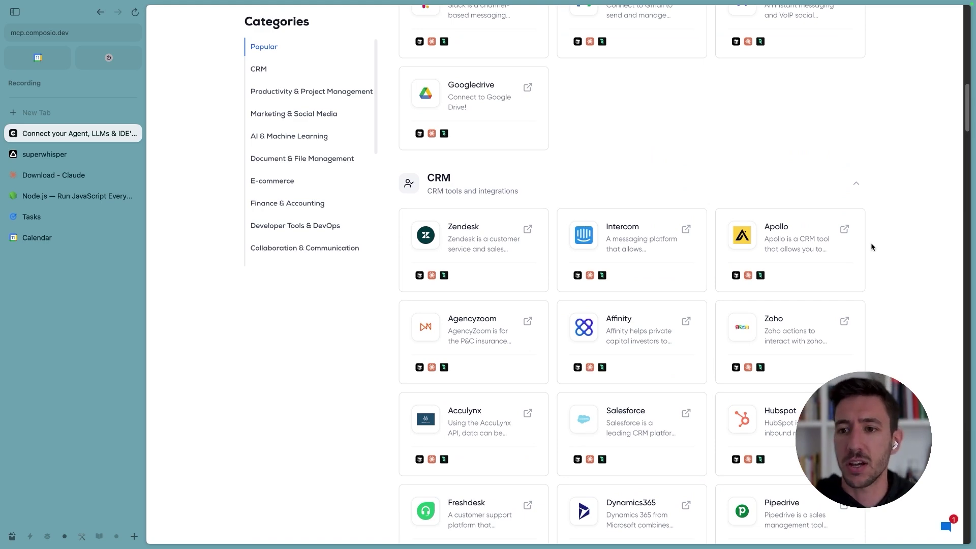
mouse_move(605, 405)
scroll(656, 254, "down", 5)
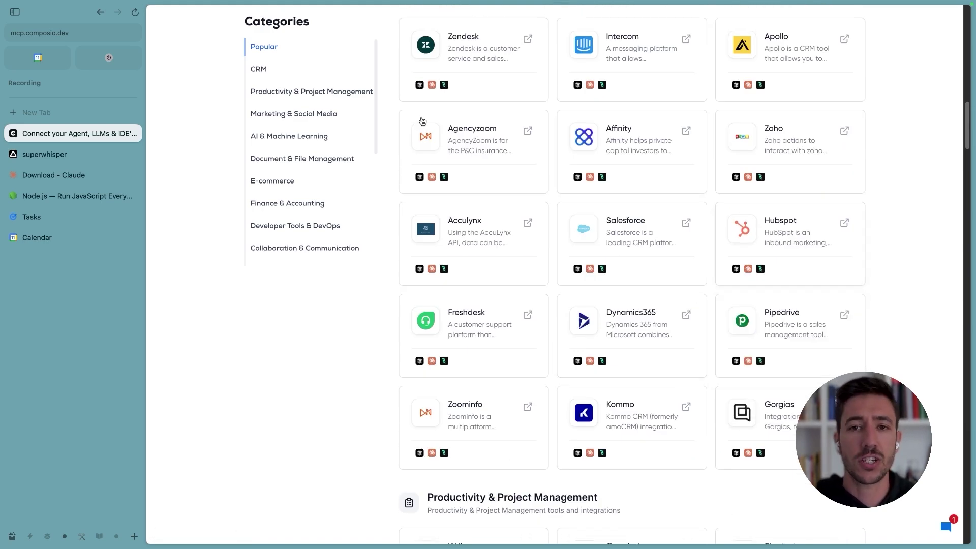
Step: Open the Hubspot integration and generate its Claude setup command
left_click(503, 19)
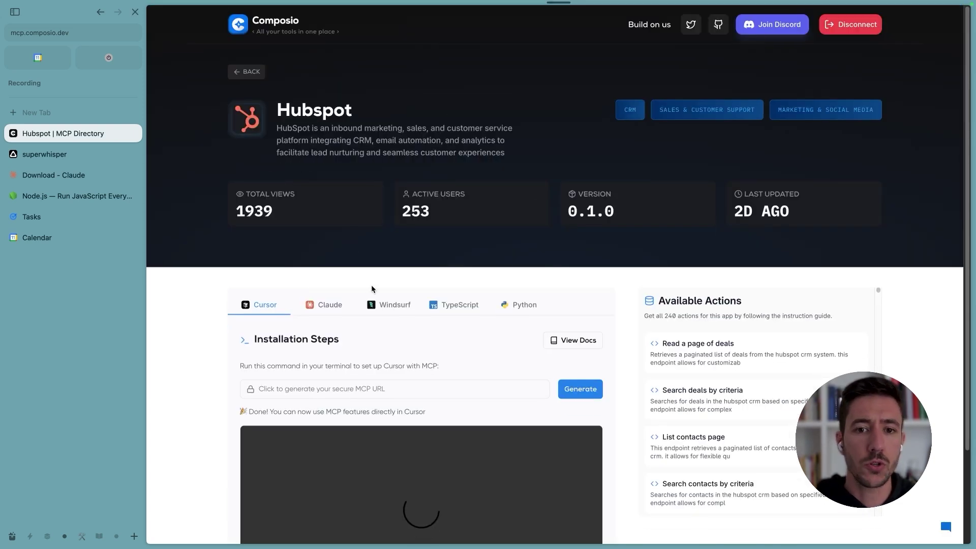
left_click(330, 306)
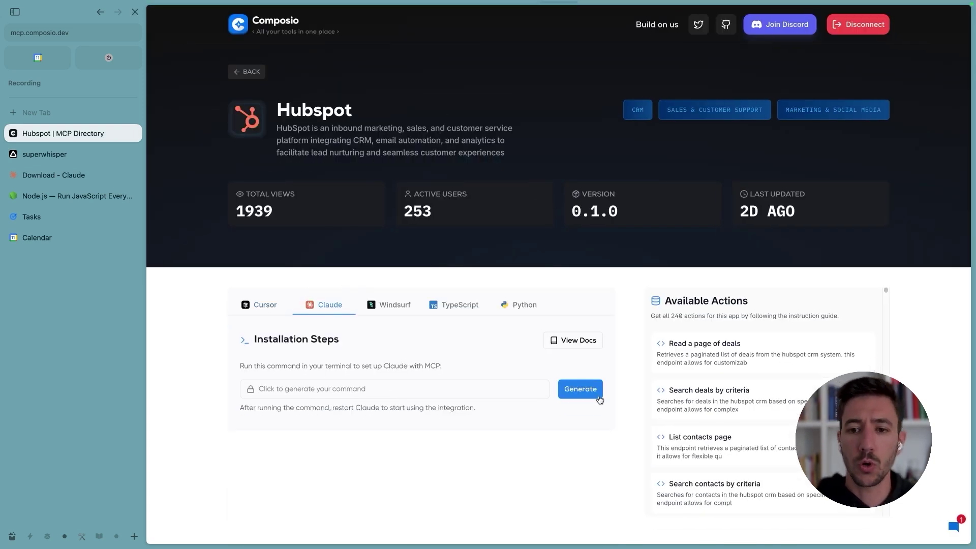
left_click(580, 389)
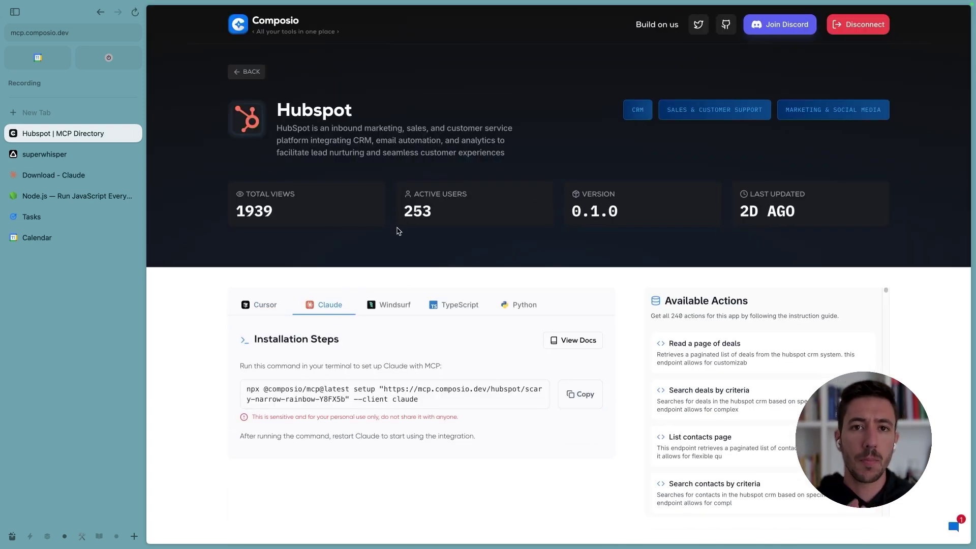